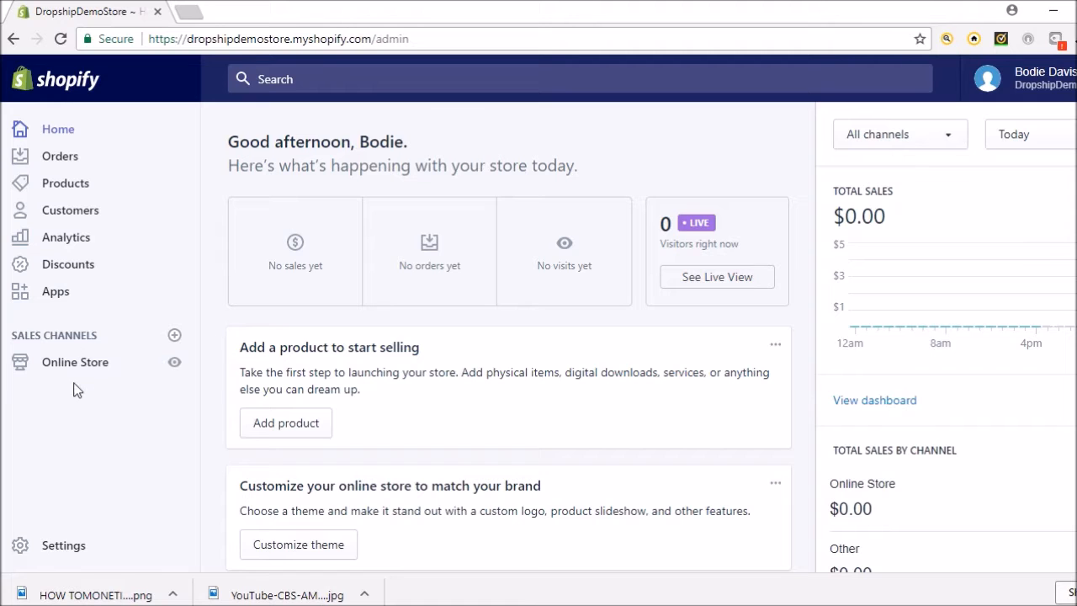
Go to the online store's themes and open the collection of free themes
left_click(111, 363)
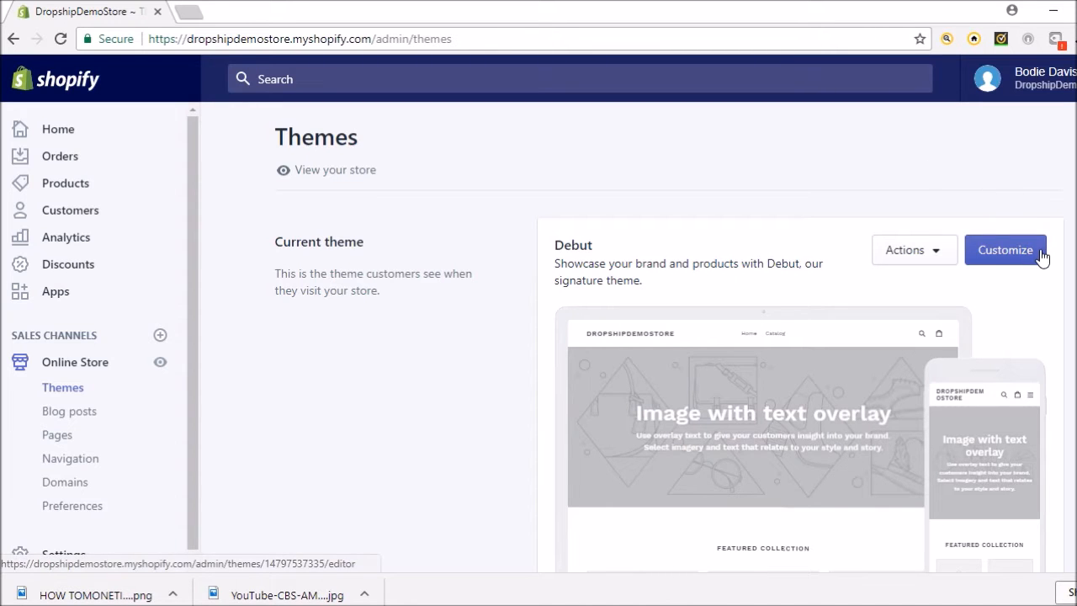
scroll(425, 336, "down", 3)
scroll(425, 336, "up", 1)
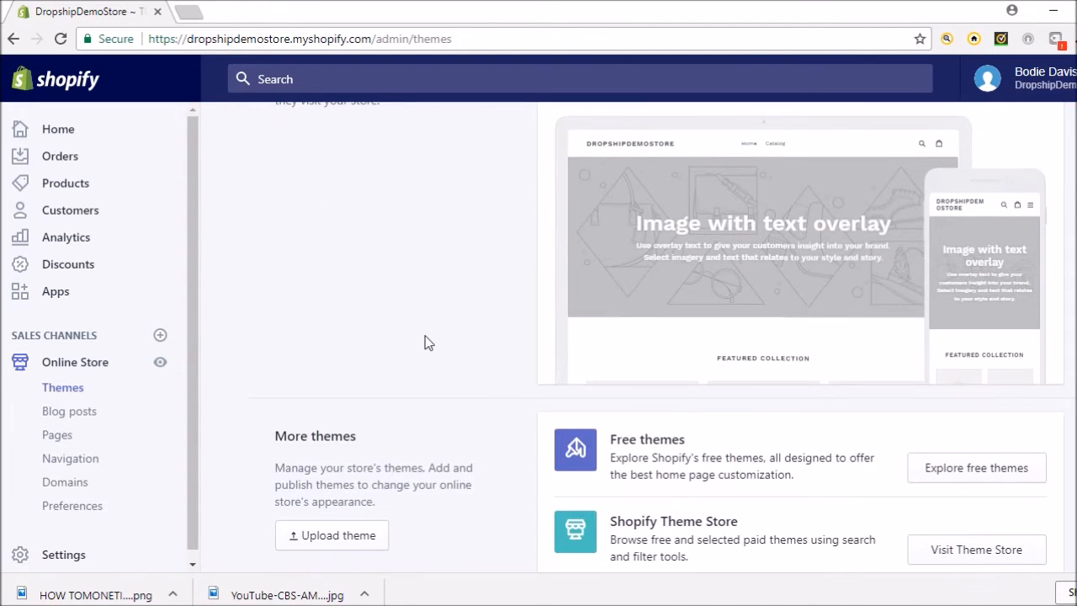
scroll(474, 335, "down", 2)
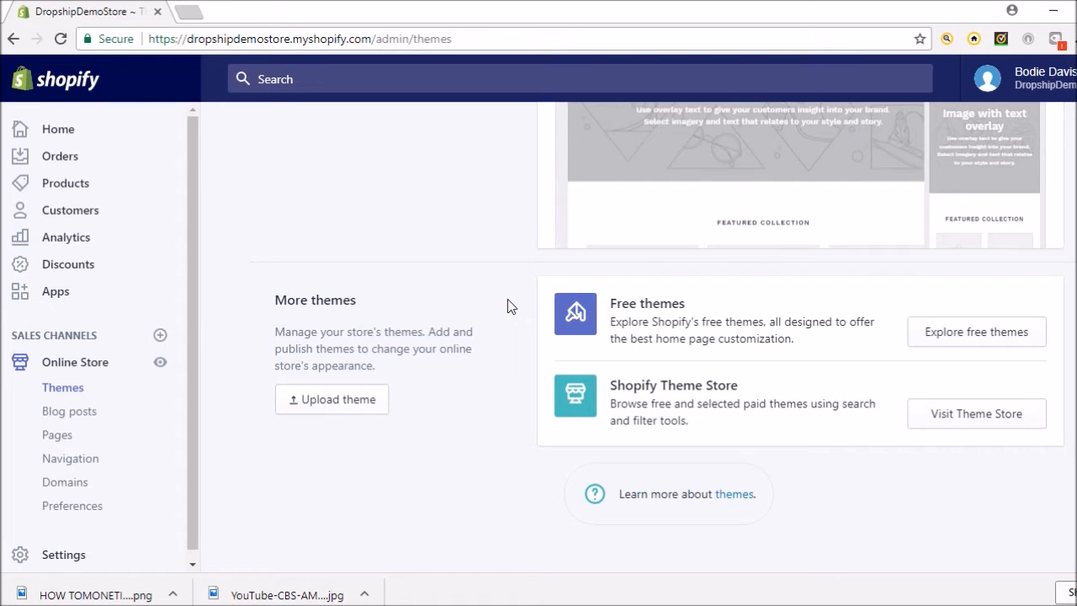
left_click(990, 337)
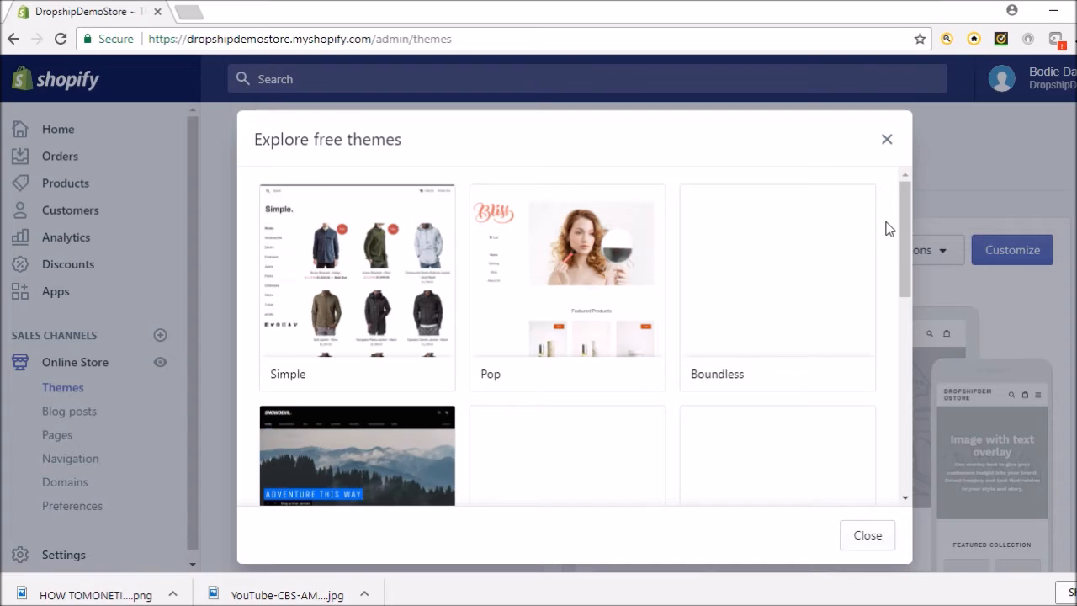
Browse the full collection of free themes to compare the available designs
scroll(889, 228, "down", 1)
scroll(889, 228, "down", 3)
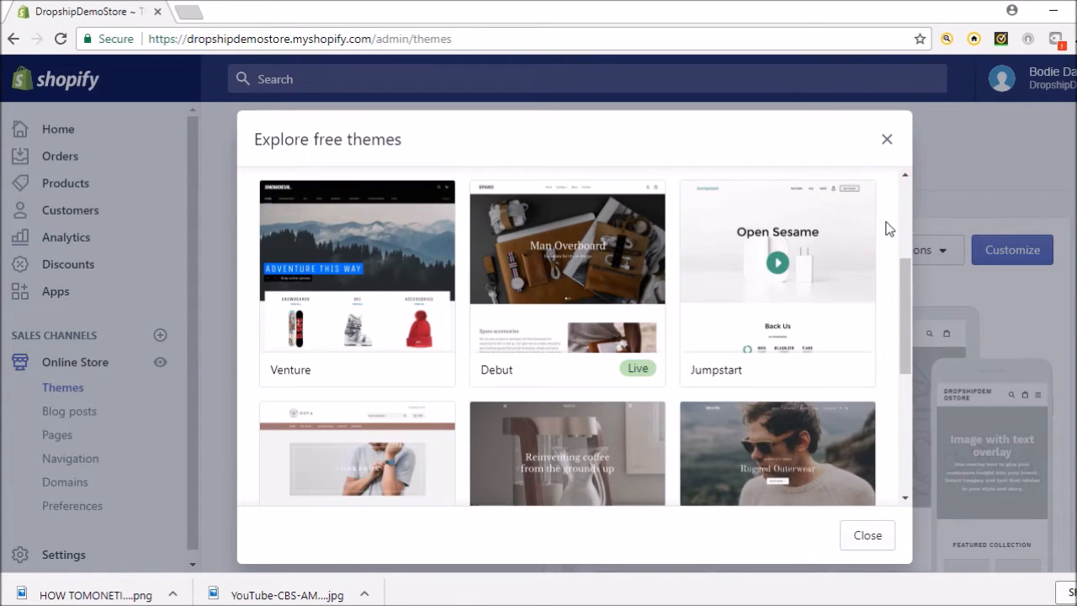
left_click_drag(906, 282, 906, 196)
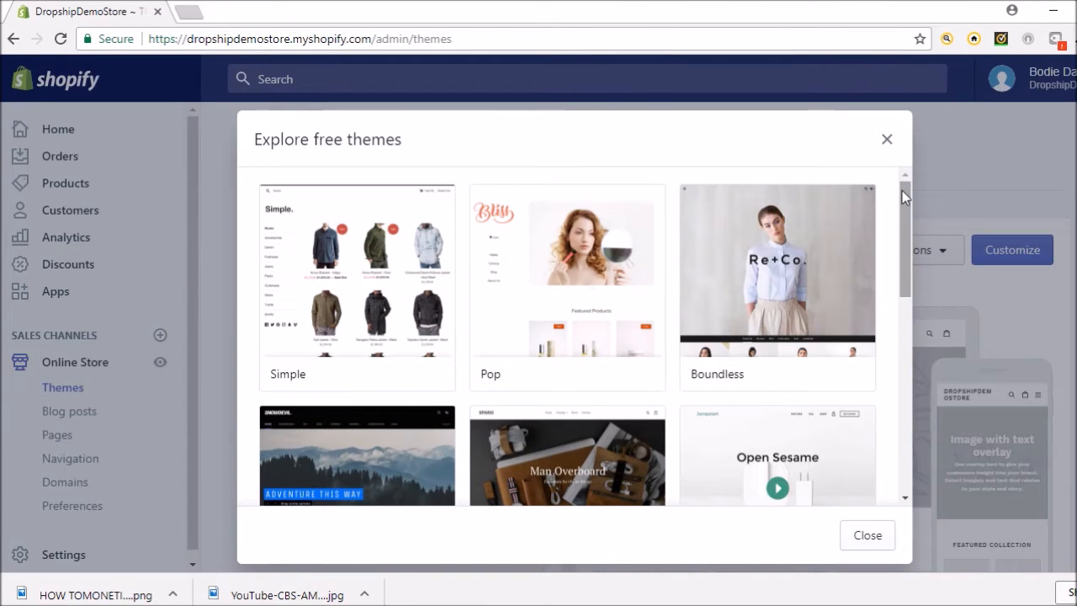
left_click_drag(904, 197, 915, 265)
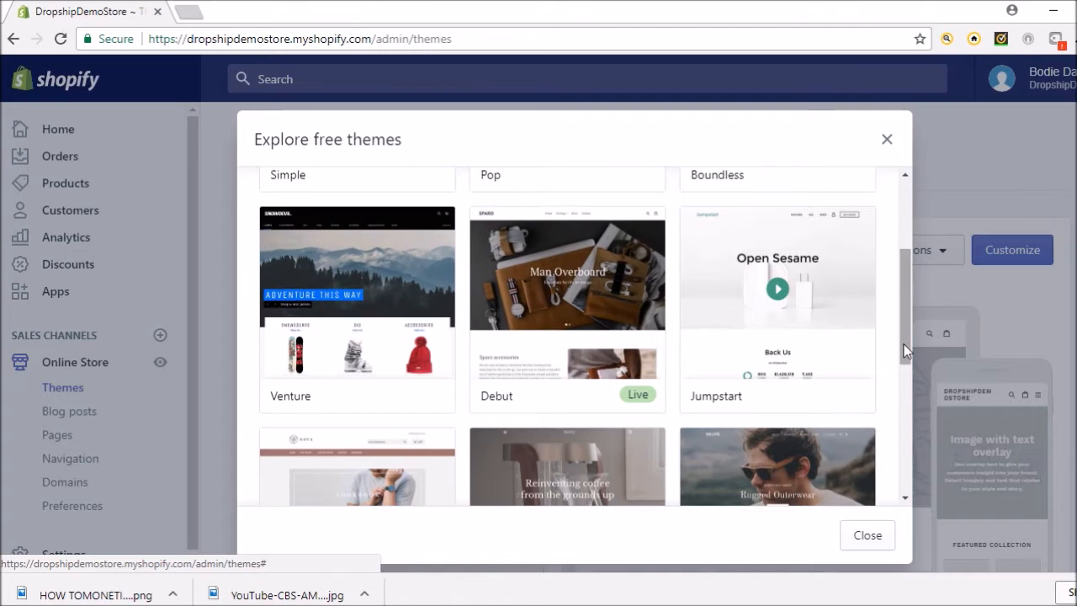
scroll(909, 353, "down", 2)
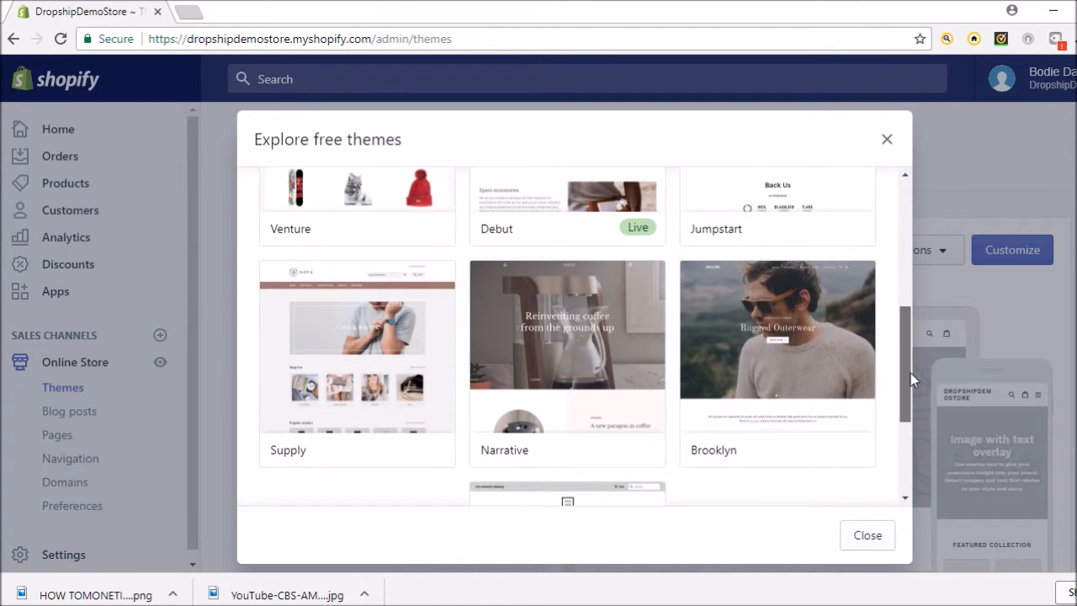
left_click_drag(905, 343, 907, 418)
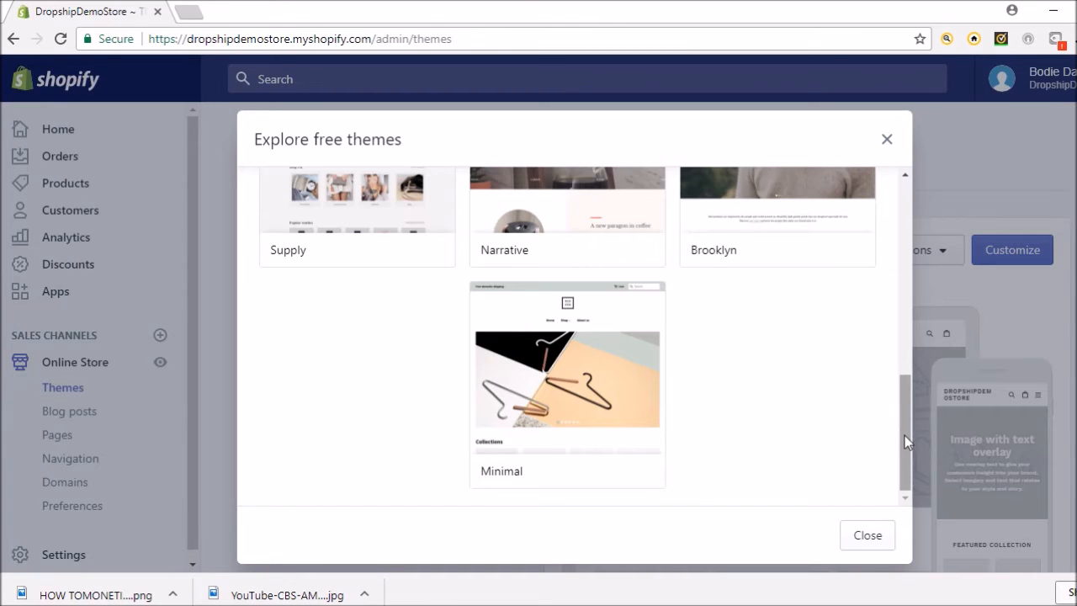
left_click_drag(898, 416, 900, 285)
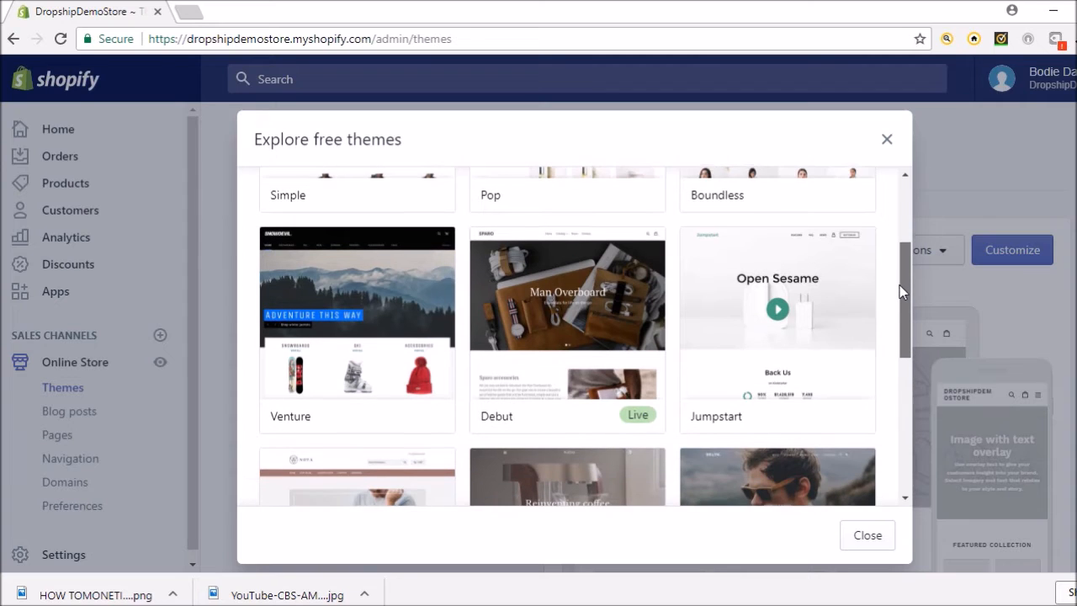
Preview the Venture theme in its Outdoors and Boxing styles, and close the preview without adding it
left_click(392, 250)
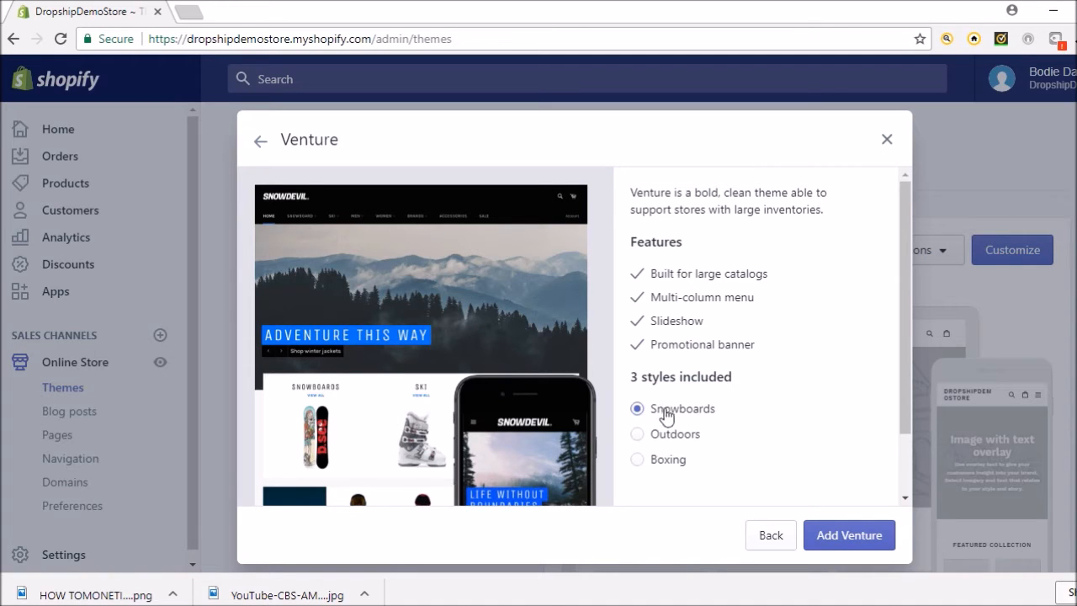
left_click(637, 435)
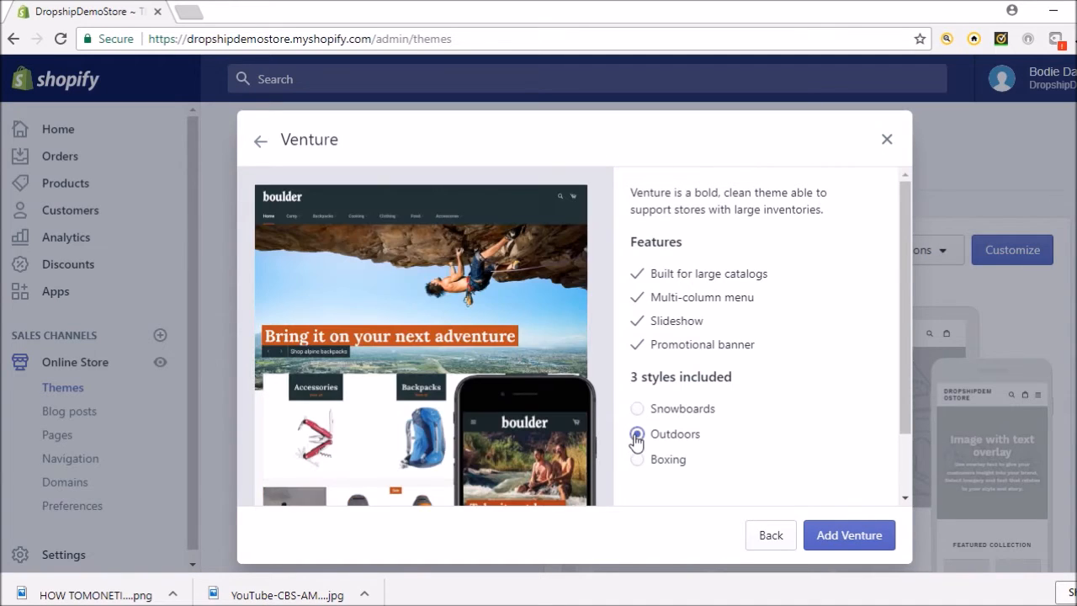
left_click(637, 459)
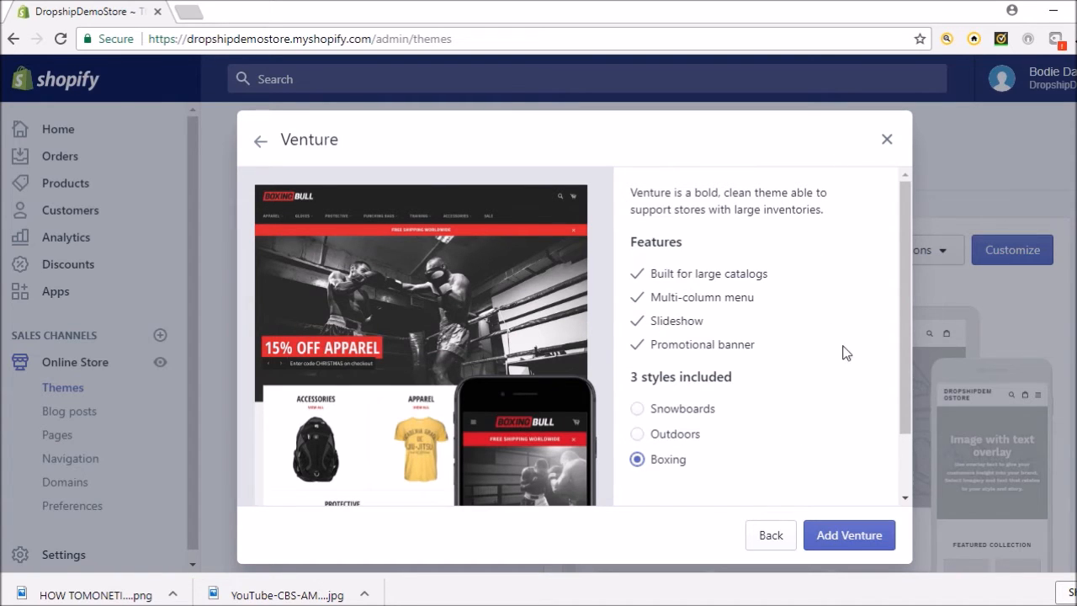
left_click(889, 136)
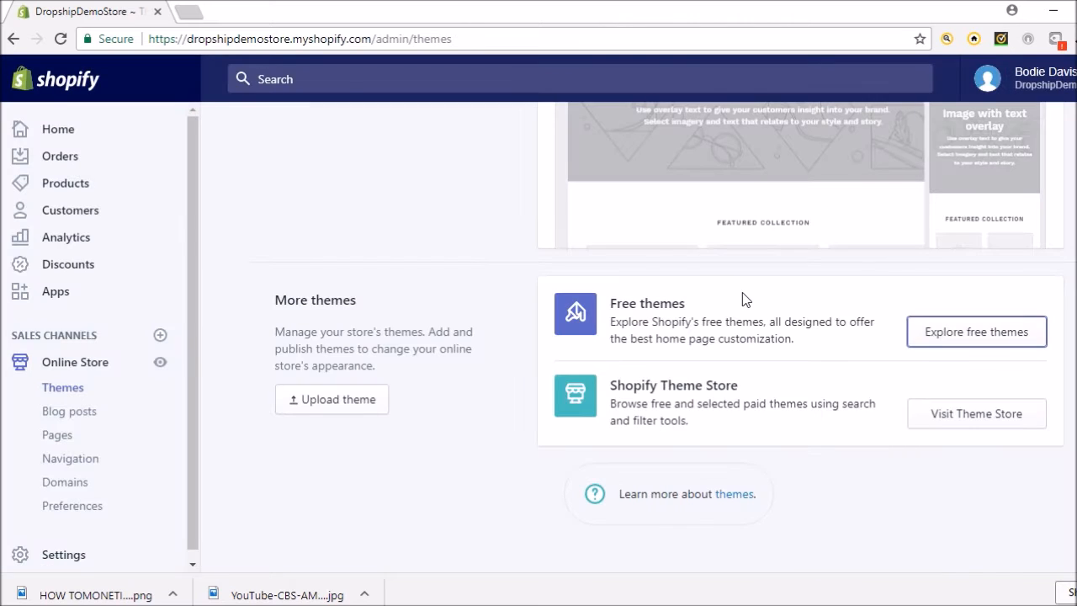
Reopen the free themes, preview Minimal in its Vintage, Fashion and Modern styles, and close it without adding it
left_click(975, 328)
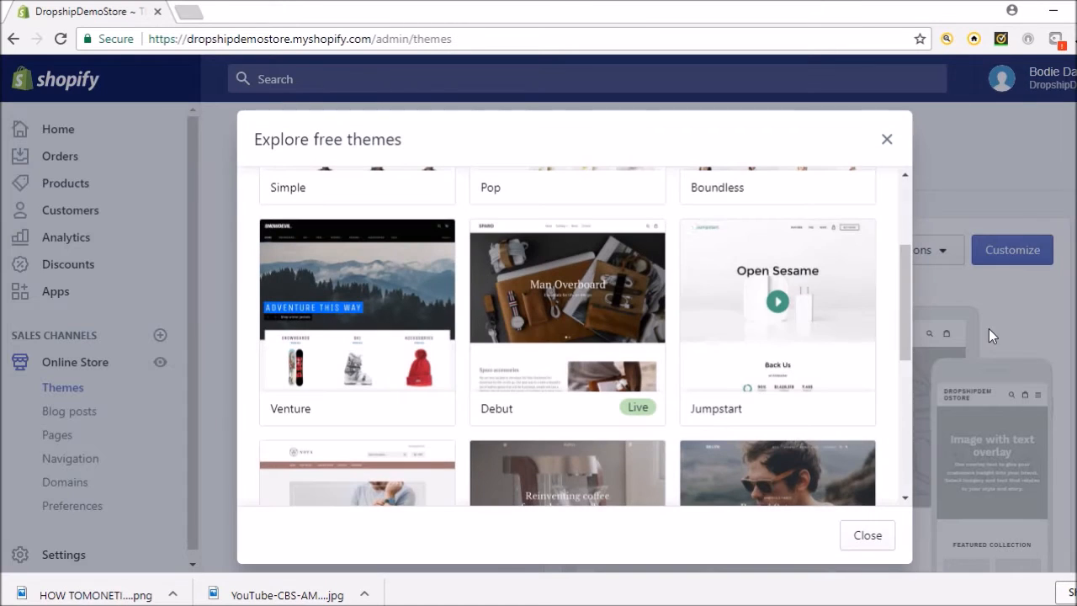
left_click_drag(905, 259, 899, 382)
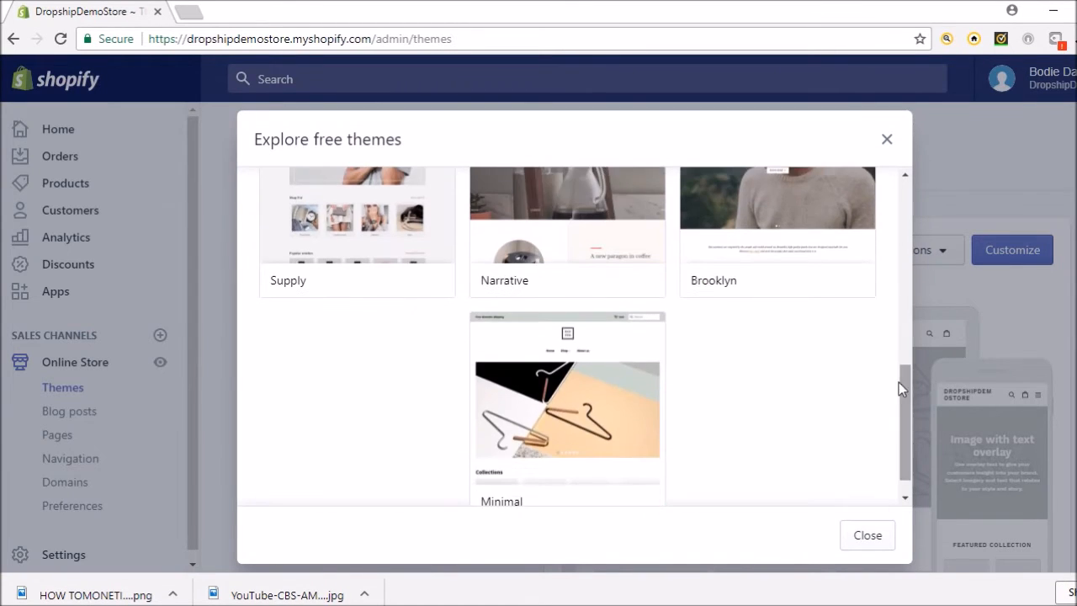
left_click(595, 423)
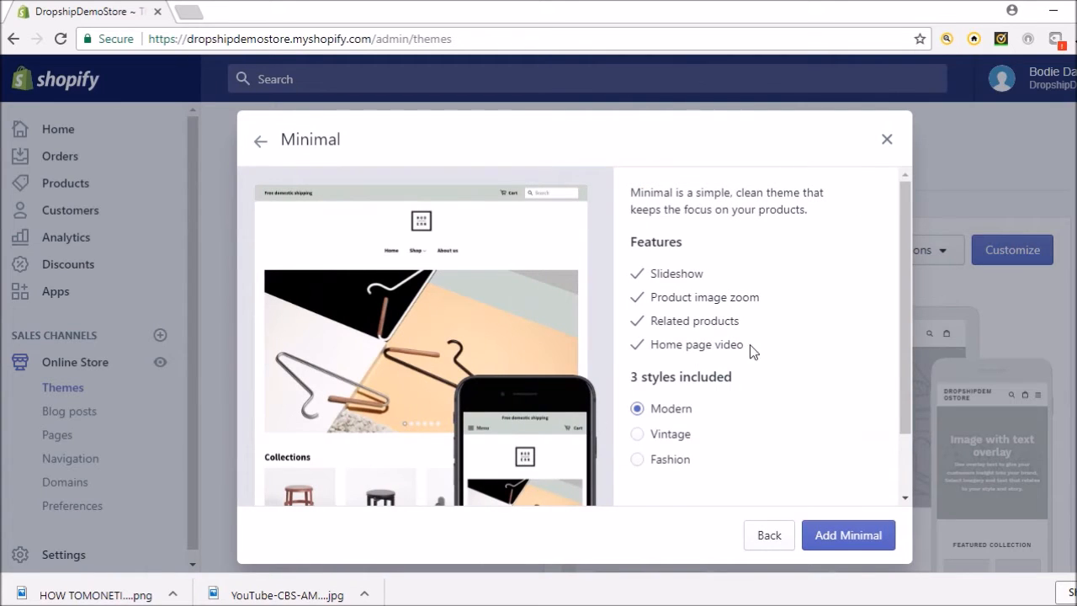
left_click(637, 434)
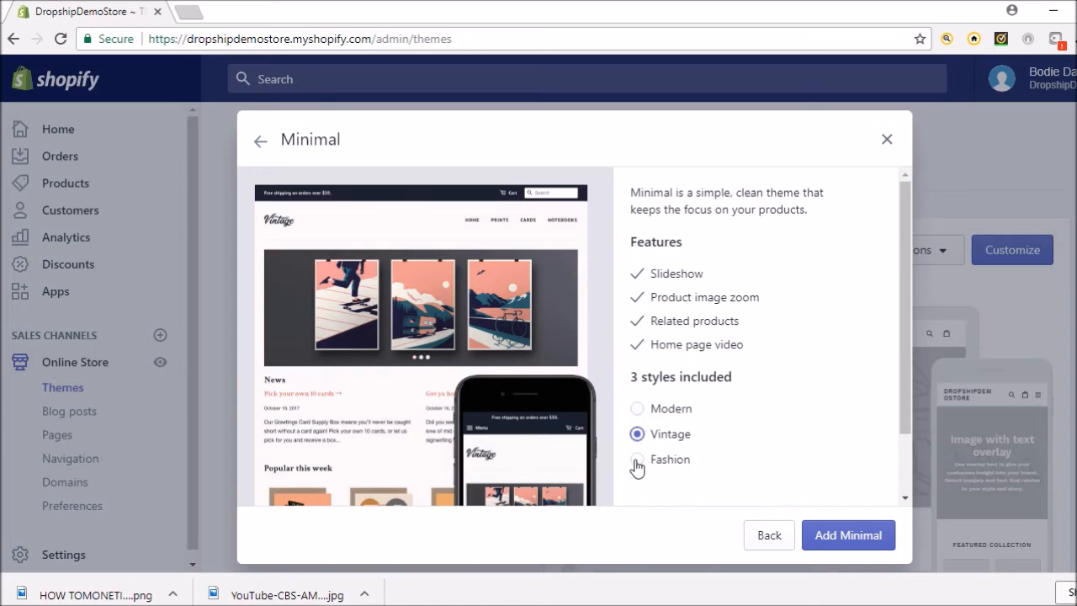
left_click(637, 461)
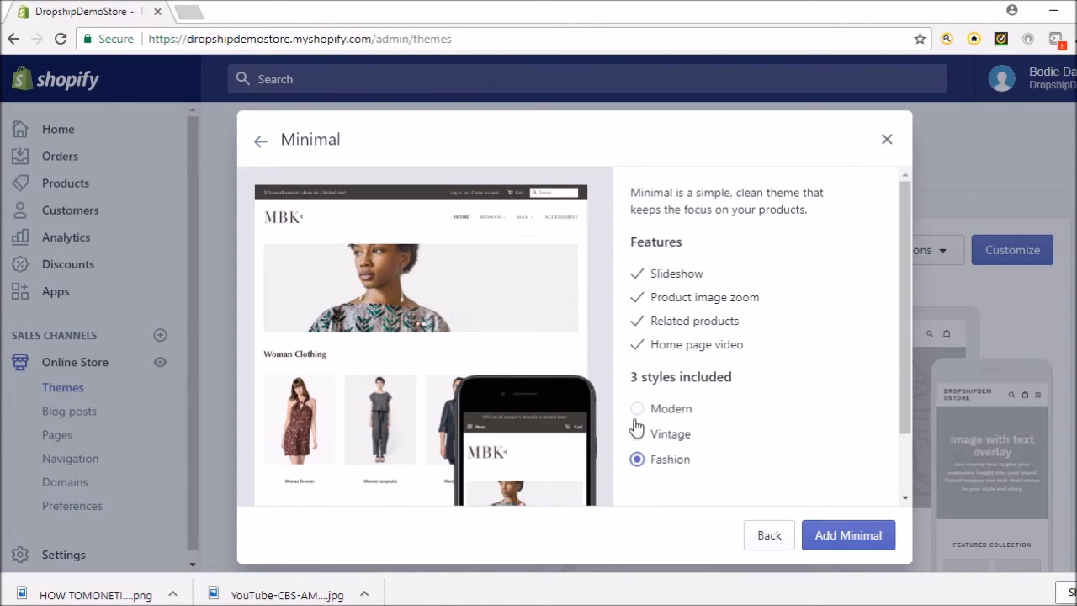
left_click(637, 434)
left_click(637, 410)
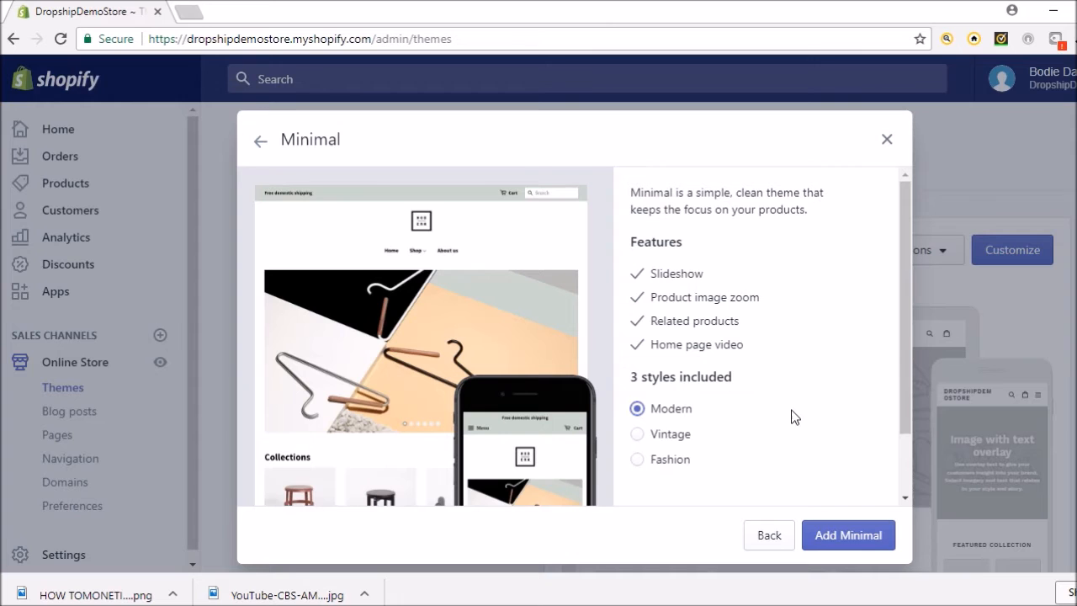
left_click_drag(908, 380, 905, 347)
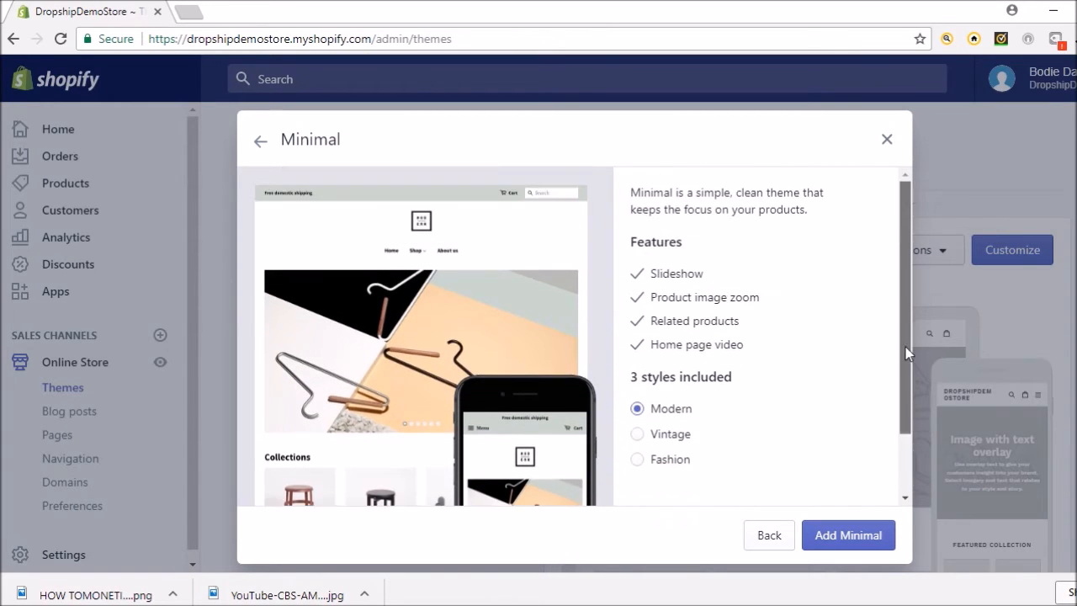
left_click(884, 141)
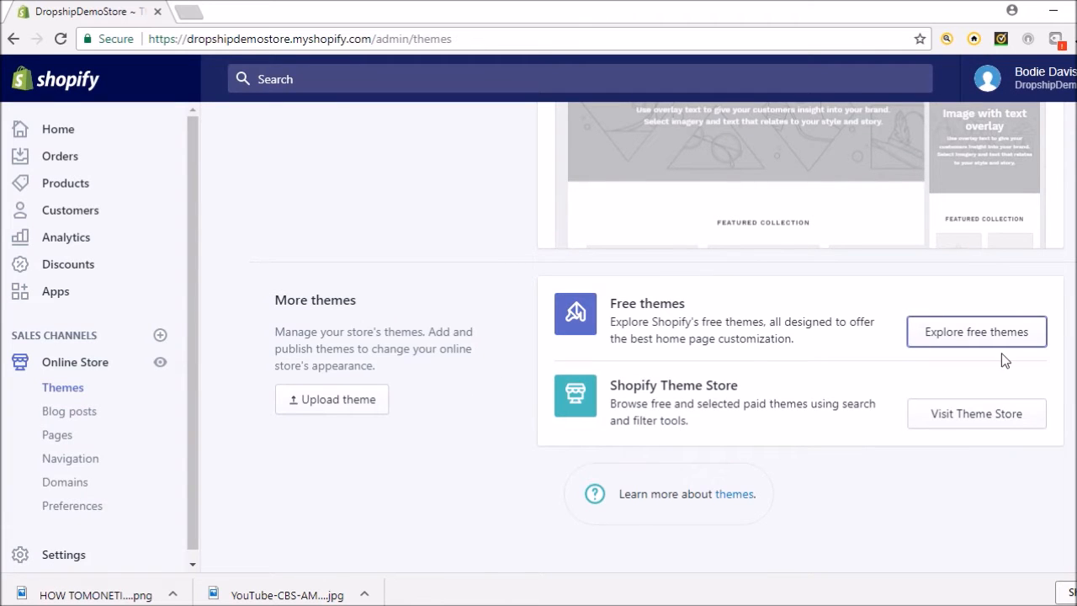
Add the free Venture theme in the Boxing style to the store's themes
left_click(968, 331)
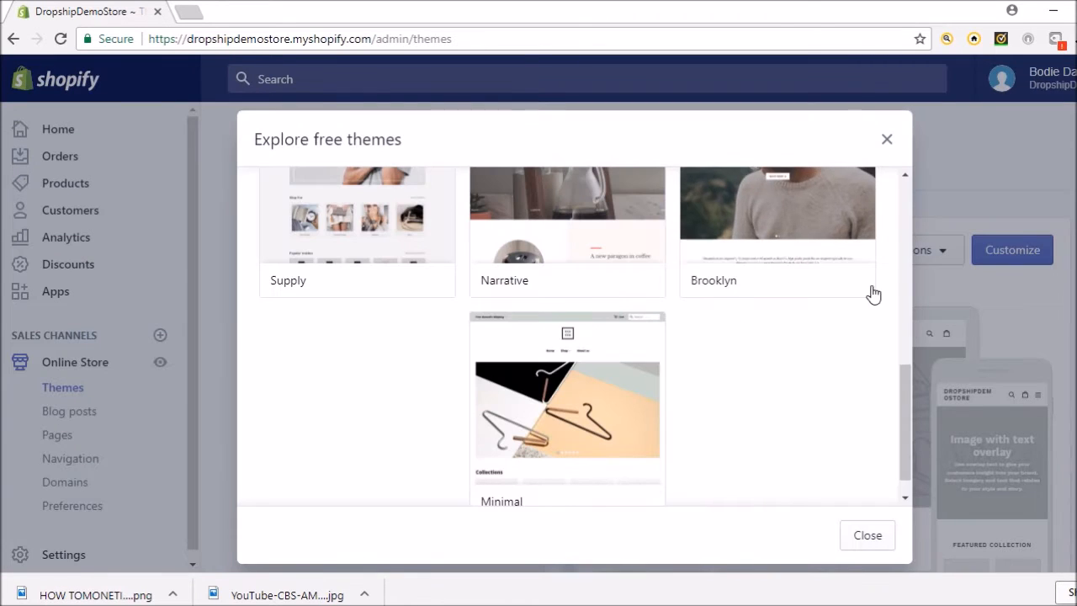
left_click_drag(902, 403, 899, 269)
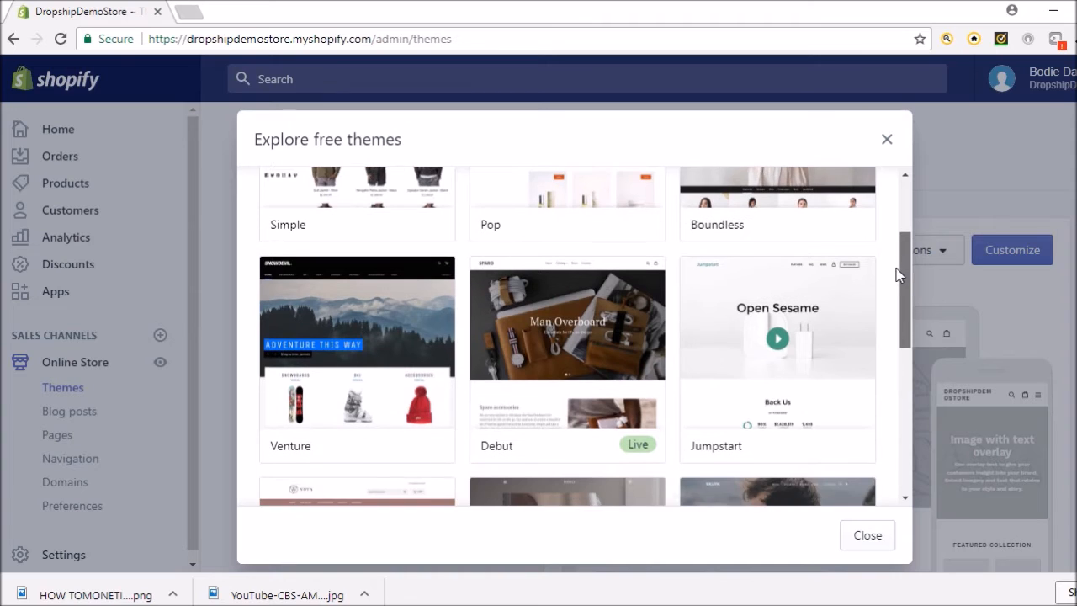
left_click(372, 313)
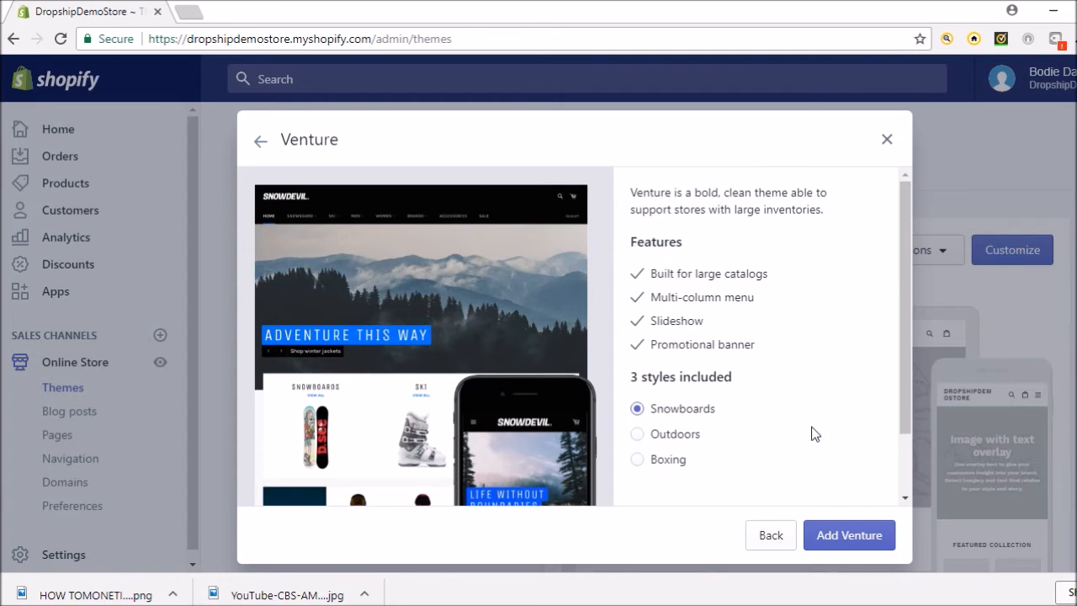
left_click(638, 461)
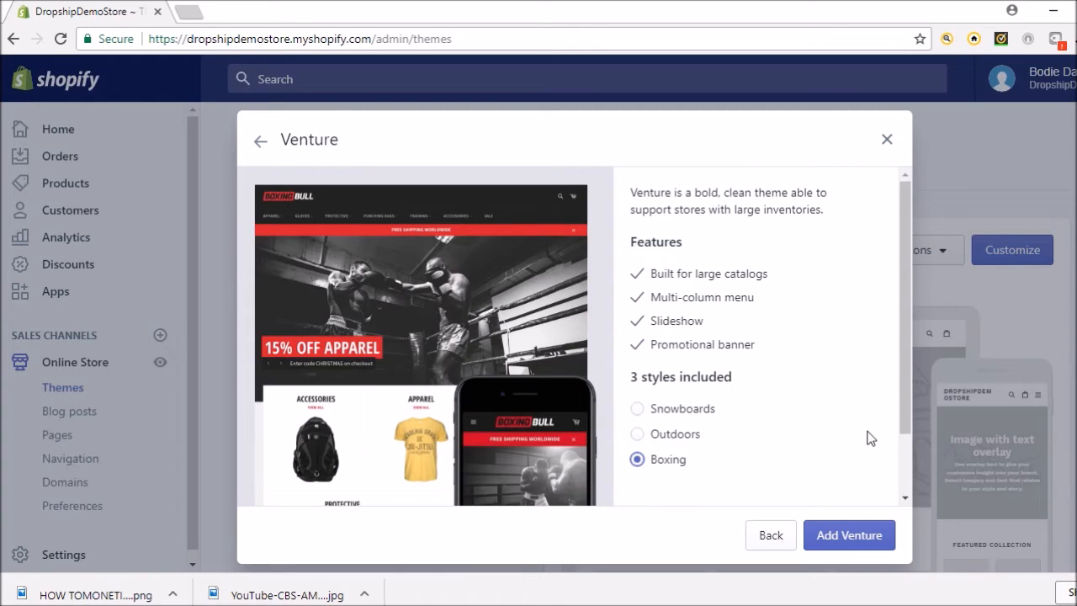
left_click(866, 539)
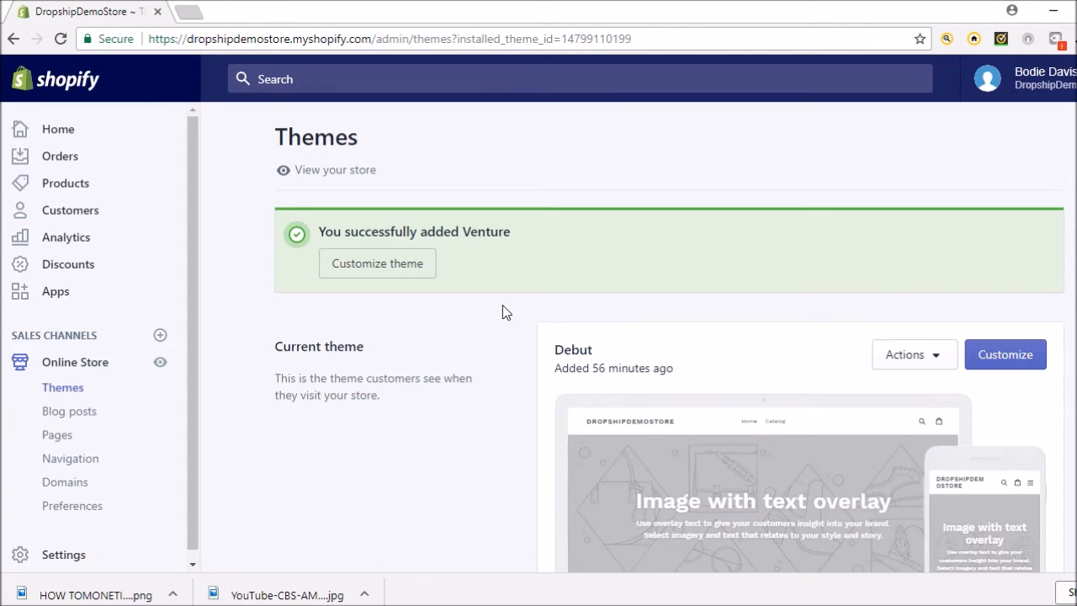
Open the added Venture theme for customization and review the logo, menu and announcement bar options of its header
left_click(391, 274)
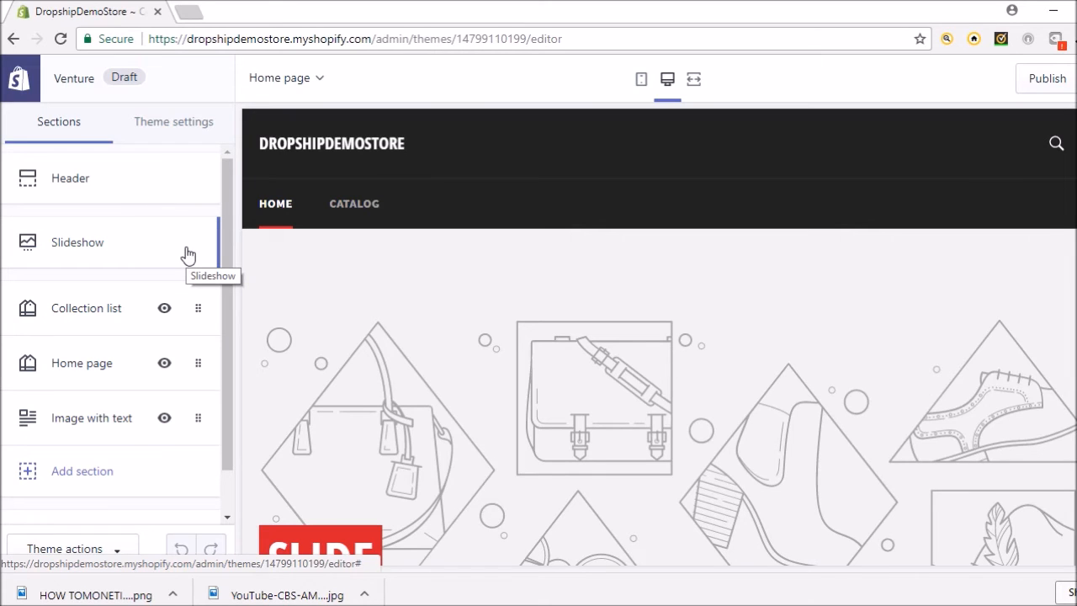
left_click(103, 187)
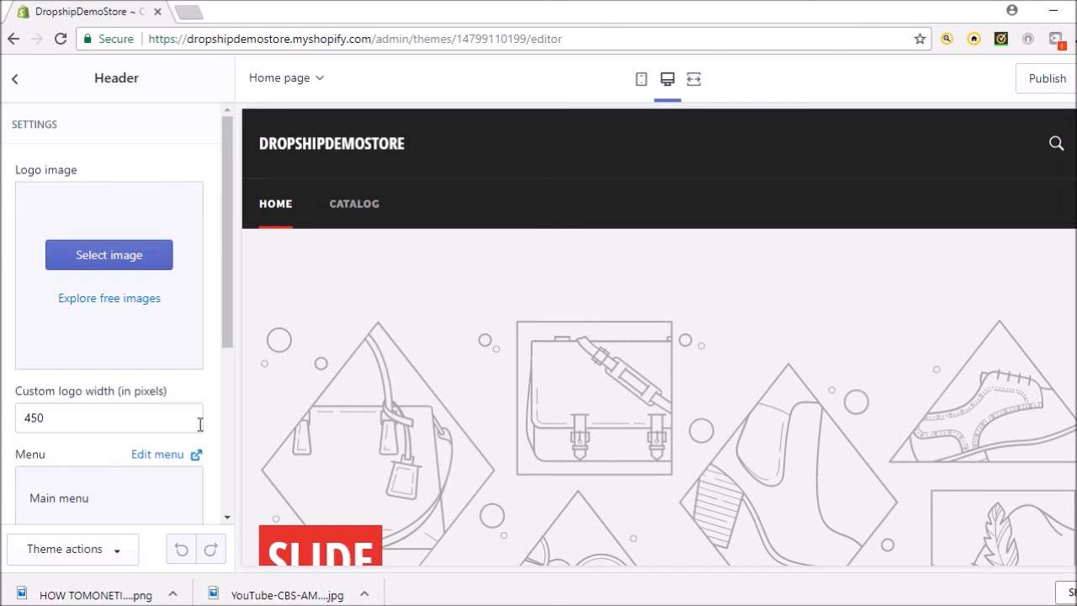
scroll(210, 411, "down", 3)
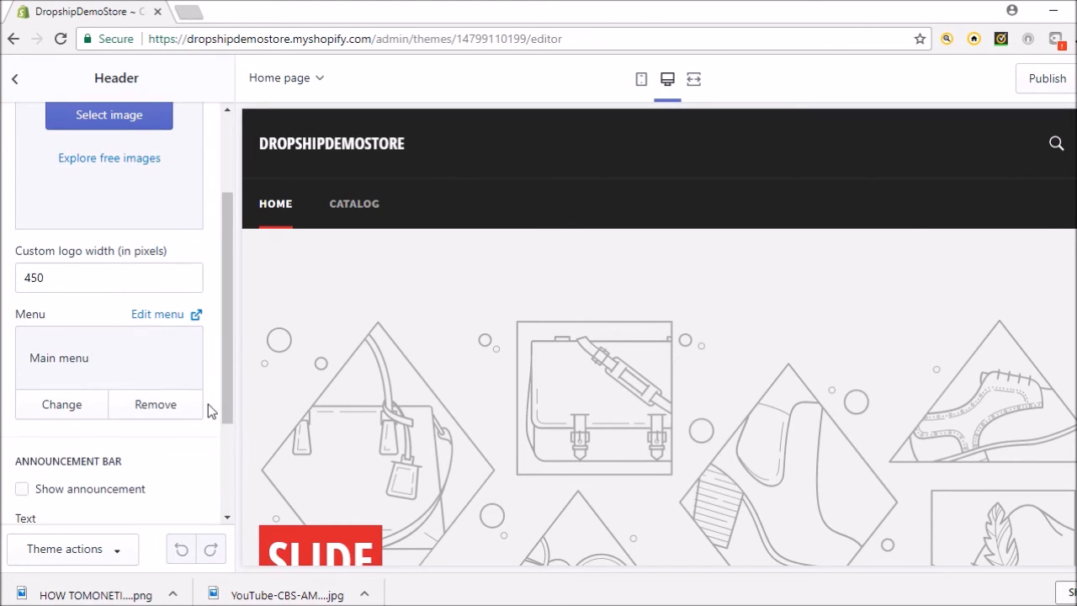
scroll(211, 411, "down", 1)
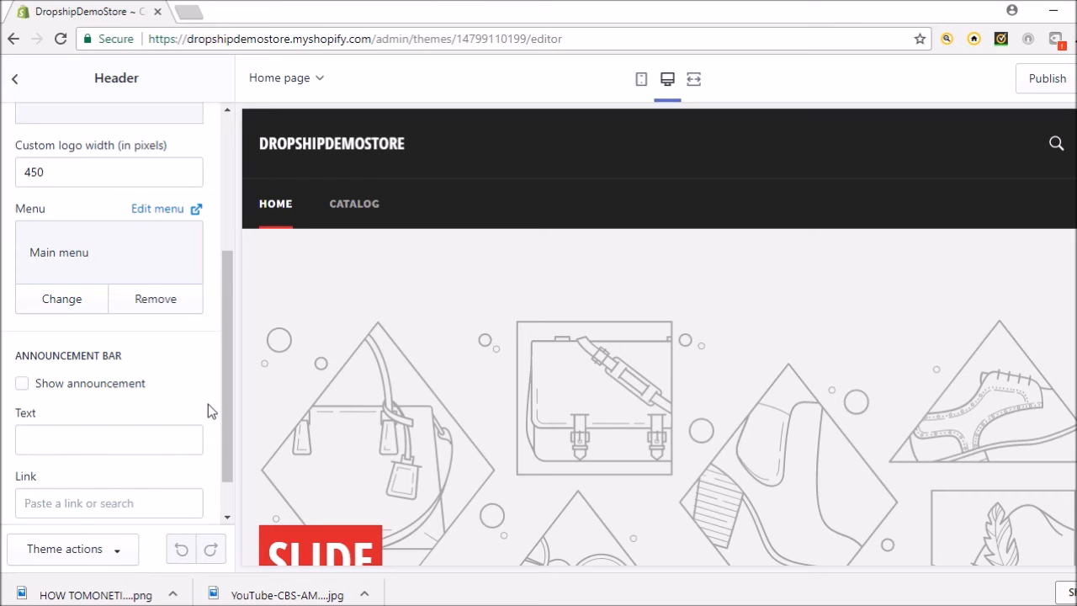
scroll(208, 406, "down", 1)
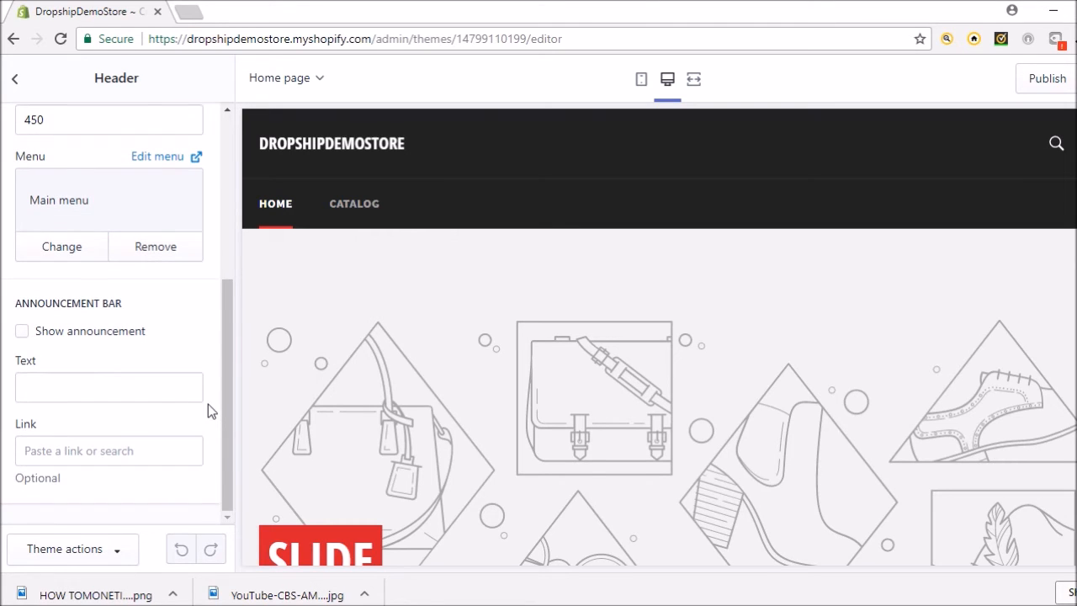
Enter "Demo" as the header's announcement bar text and return to the list of theme sections
scroll(211, 411, "up", 1)
scroll(210, 410, "down", 2)
left_click(124, 395)
type("Demo")
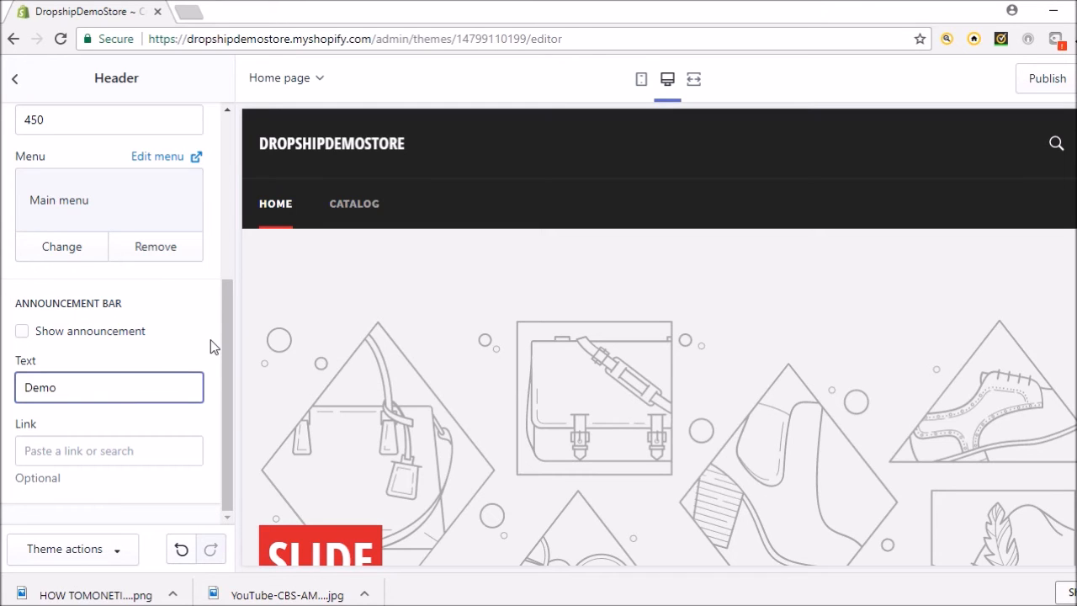
scroll(212, 337, "up", 4)
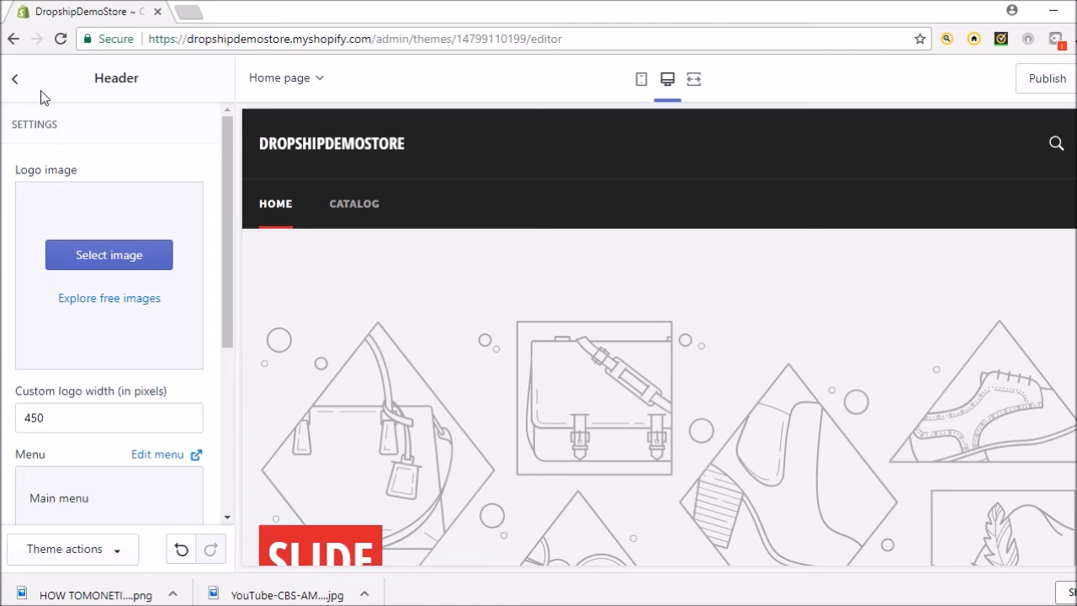
left_click(10, 84)
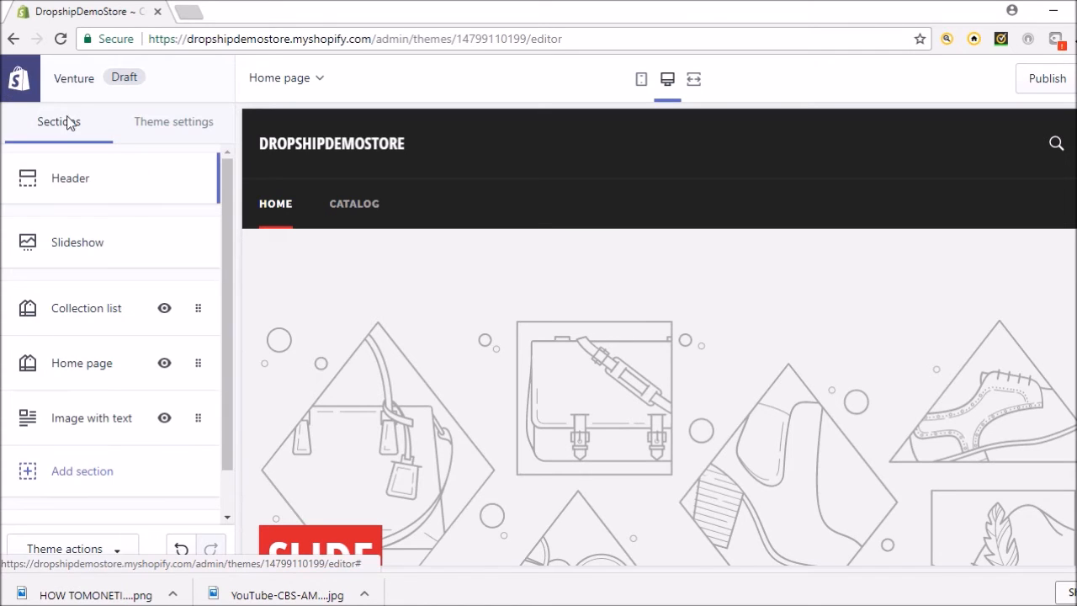
Review the content options of the Slideshow and Collection list sections, returning to the list of theme sections
left_click(131, 250)
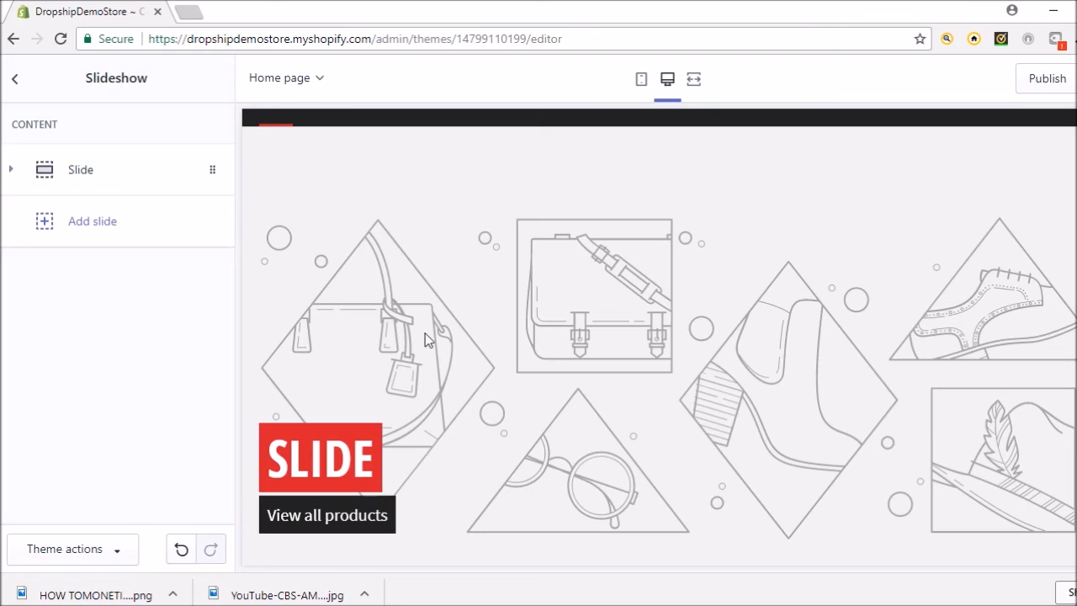
left_click(15, 81)
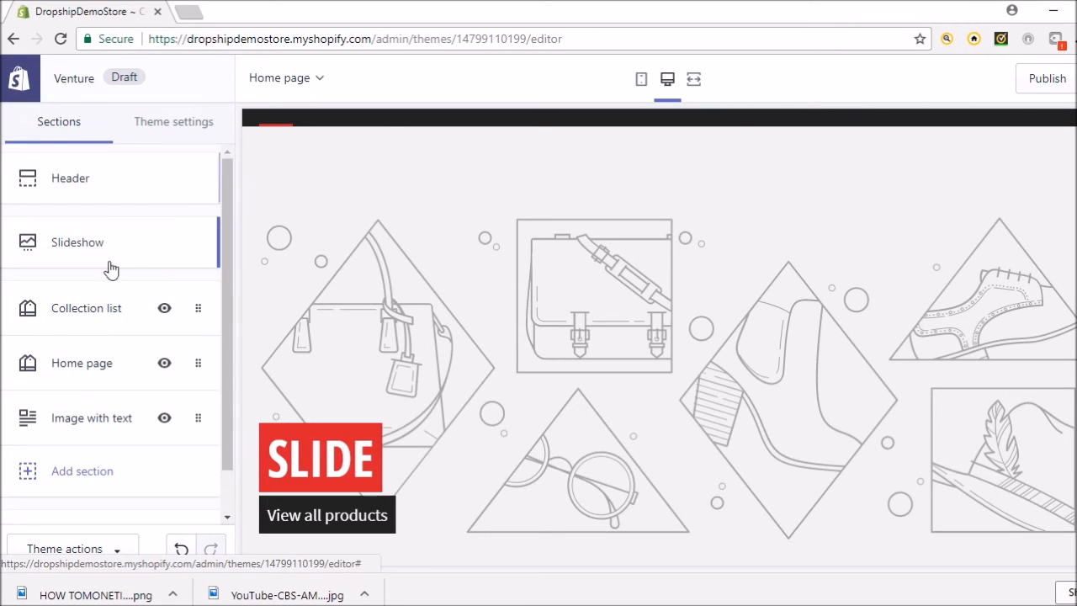
scroll(185, 286, "down", 1)
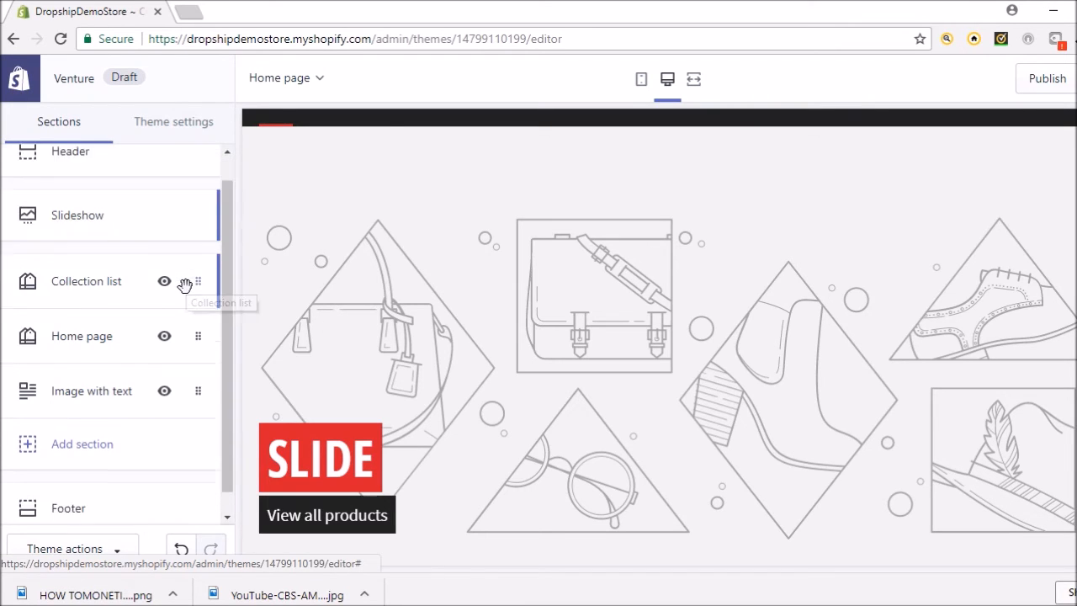
left_click(109, 267)
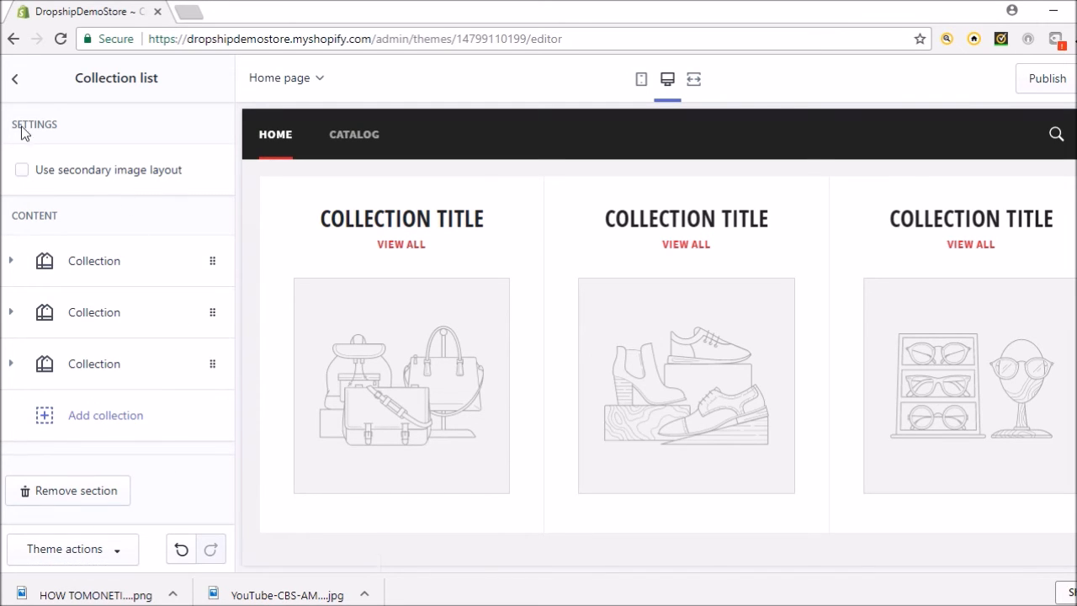
left_click(14, 82)
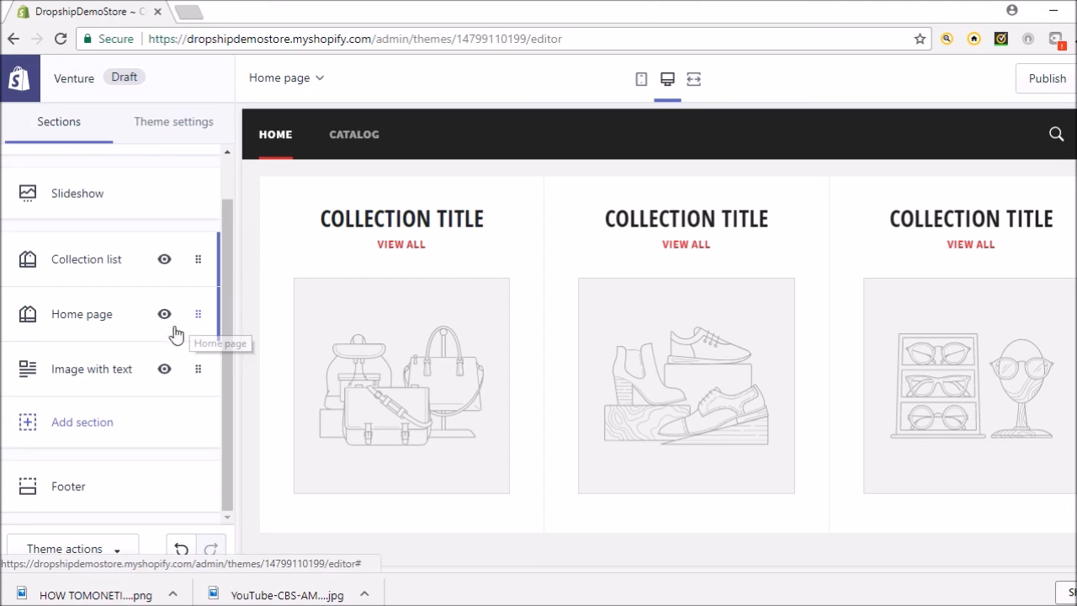
Review the Home page section's collection choices and the Image with text section's content, leaving both as they are
left_click(102, 317)
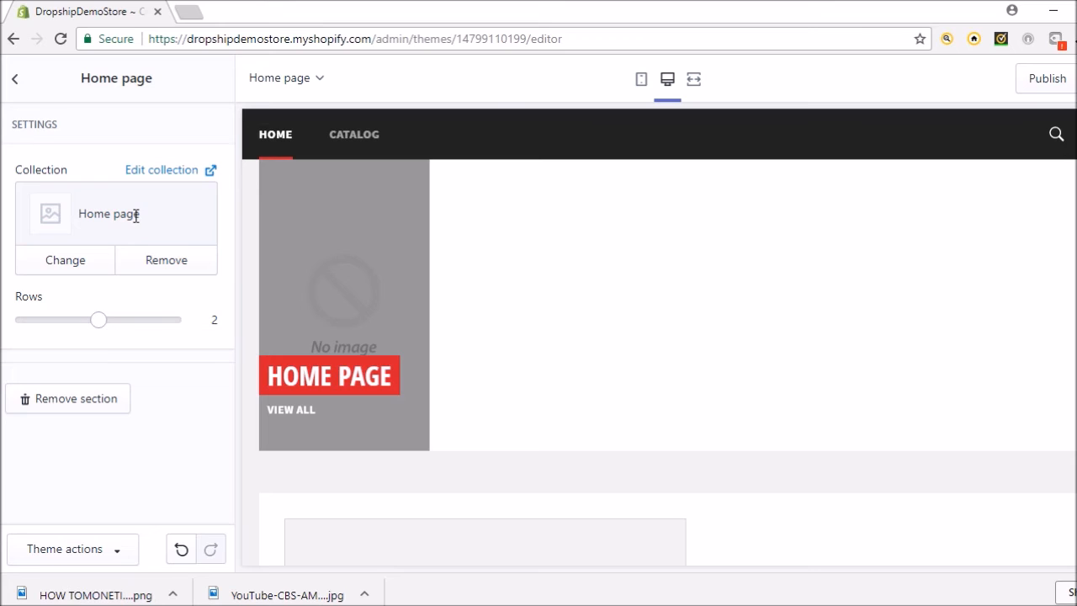
left_click(94, 263)
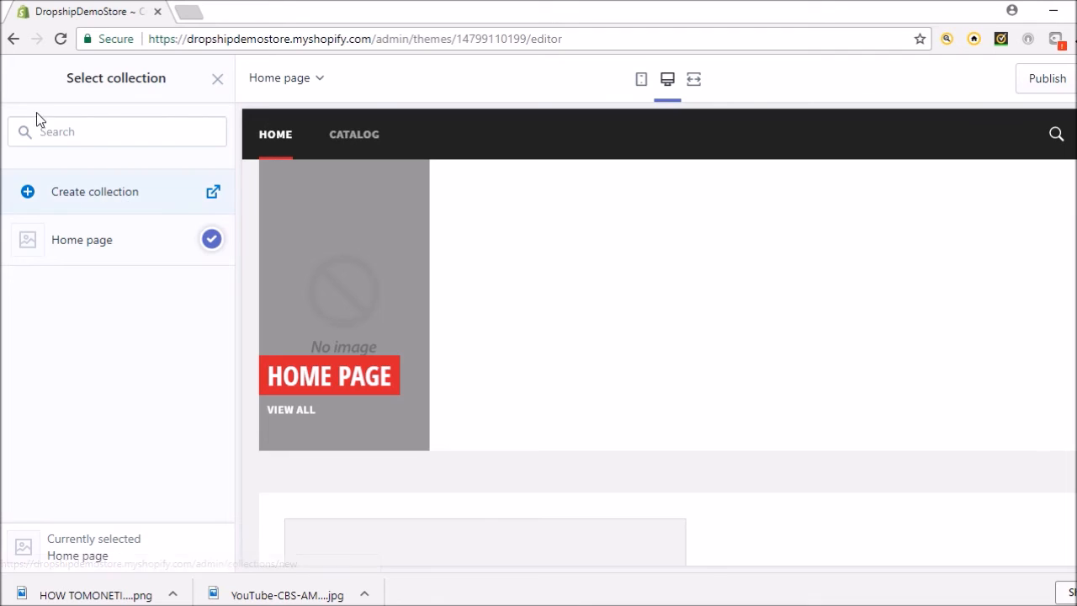
left_click(216, 79)
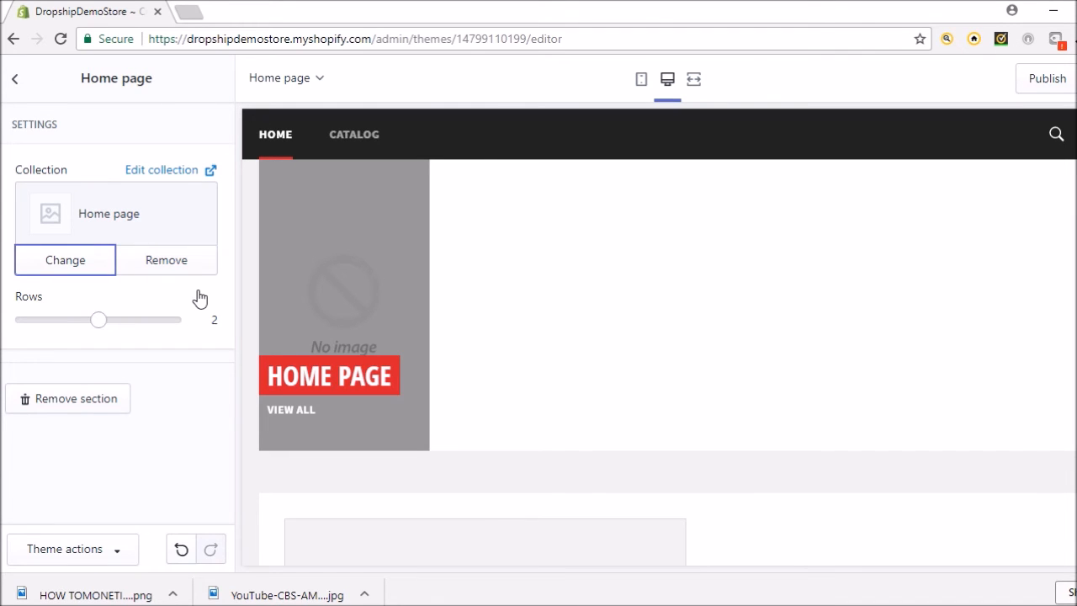
left_click(15, 78)
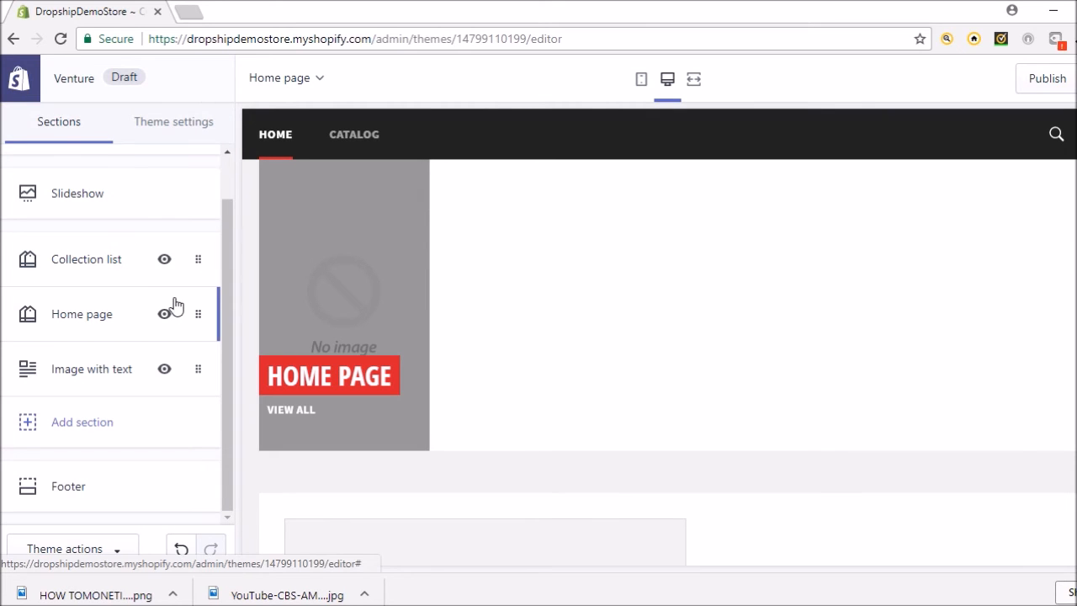
left_click(132, 375)
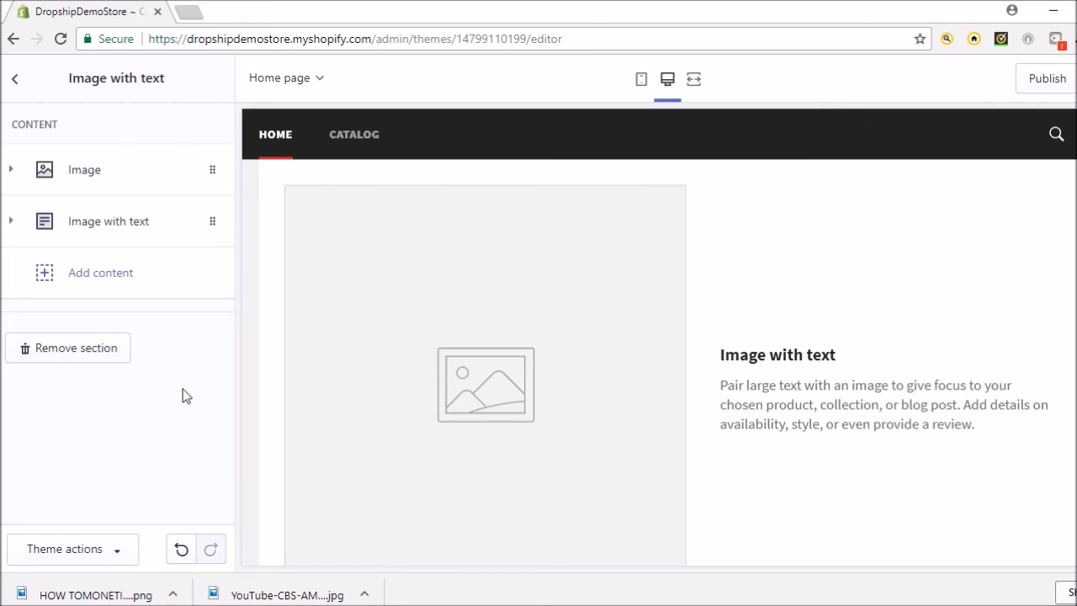
left_click(13, 82)
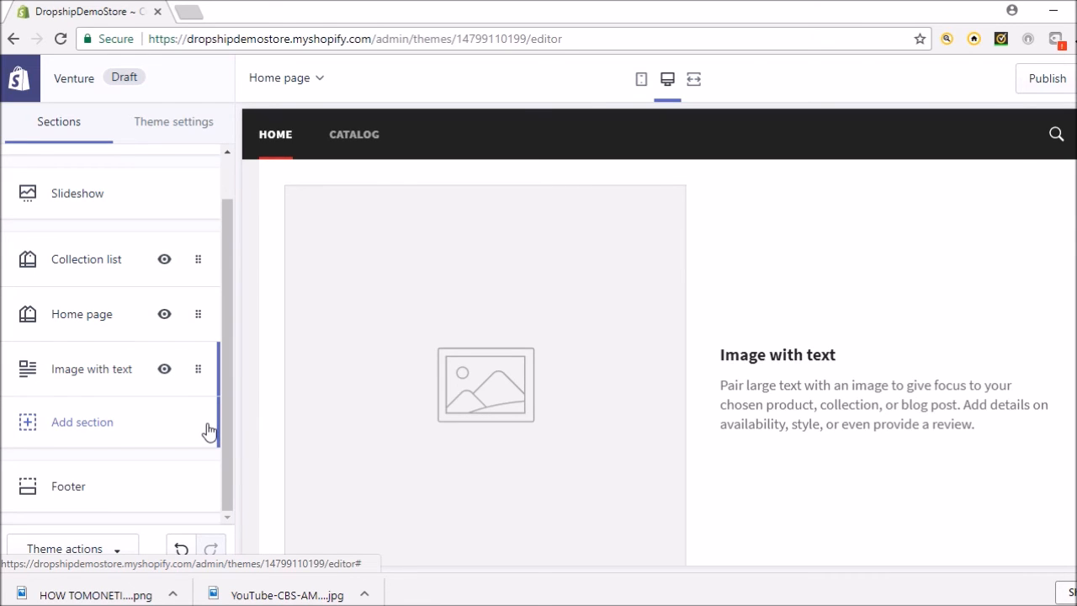
Review the Footer section's content and its theme settings for social media links from Facebook to Vimeo, and return to the sections
left_click(98, 488)
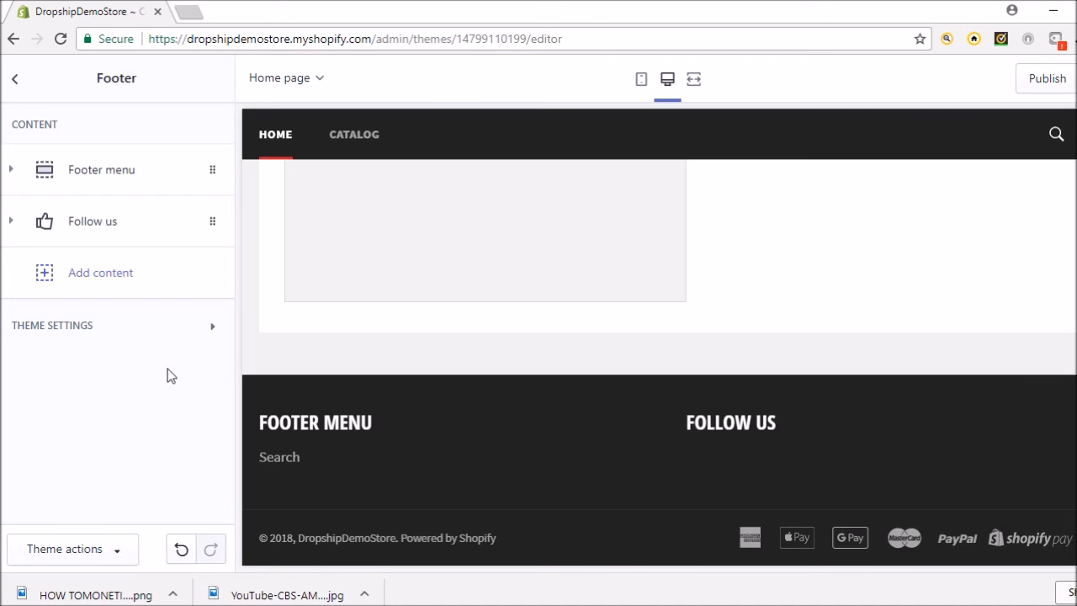
left_click(144, 338)
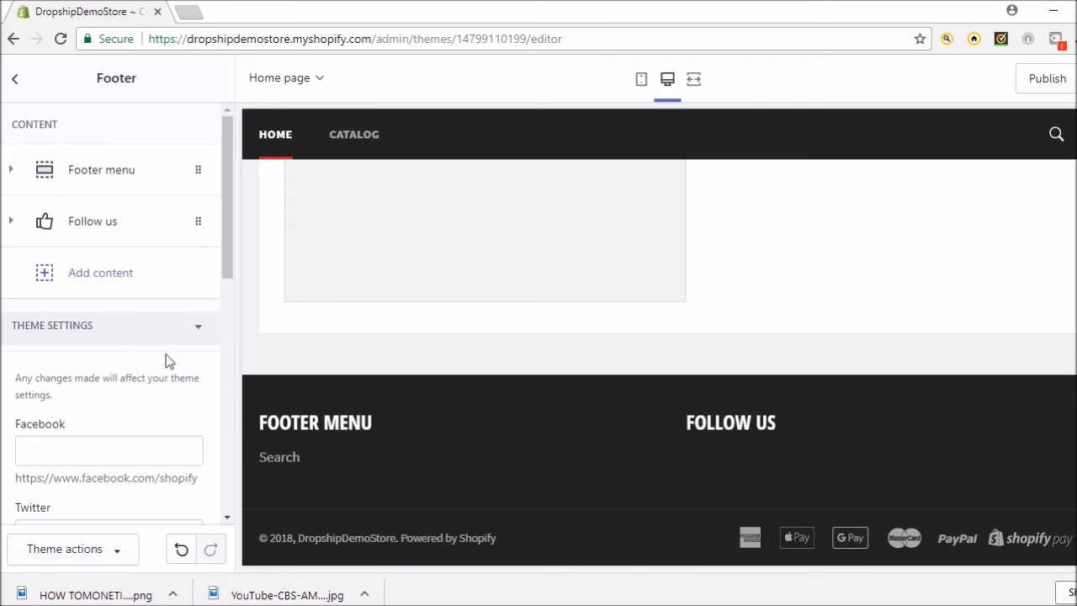
scroll(166, 360, "down", 3)
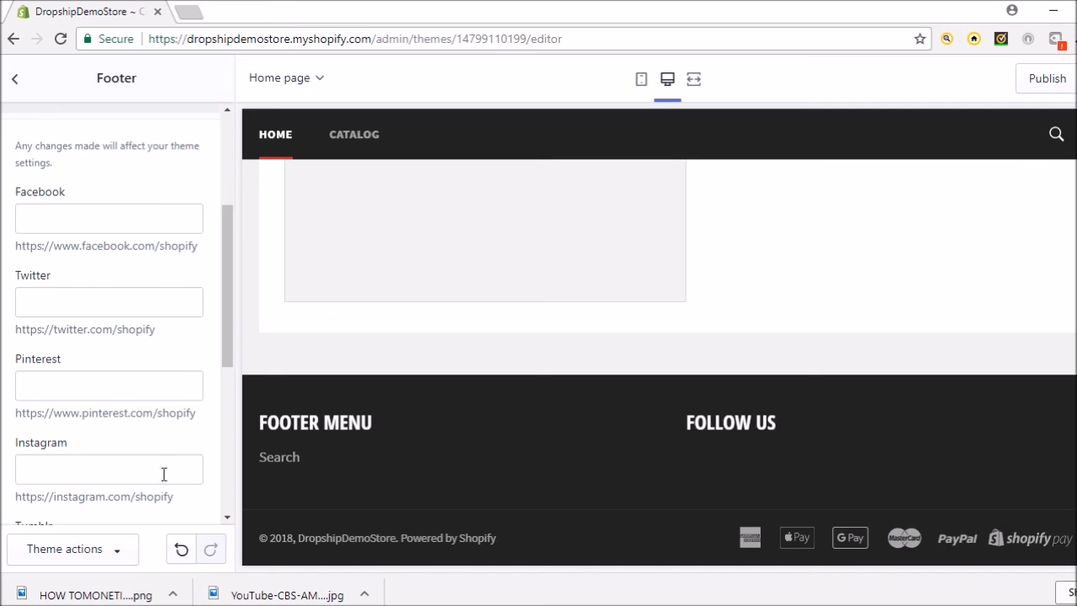
scroll(164, 473, "down", 5)
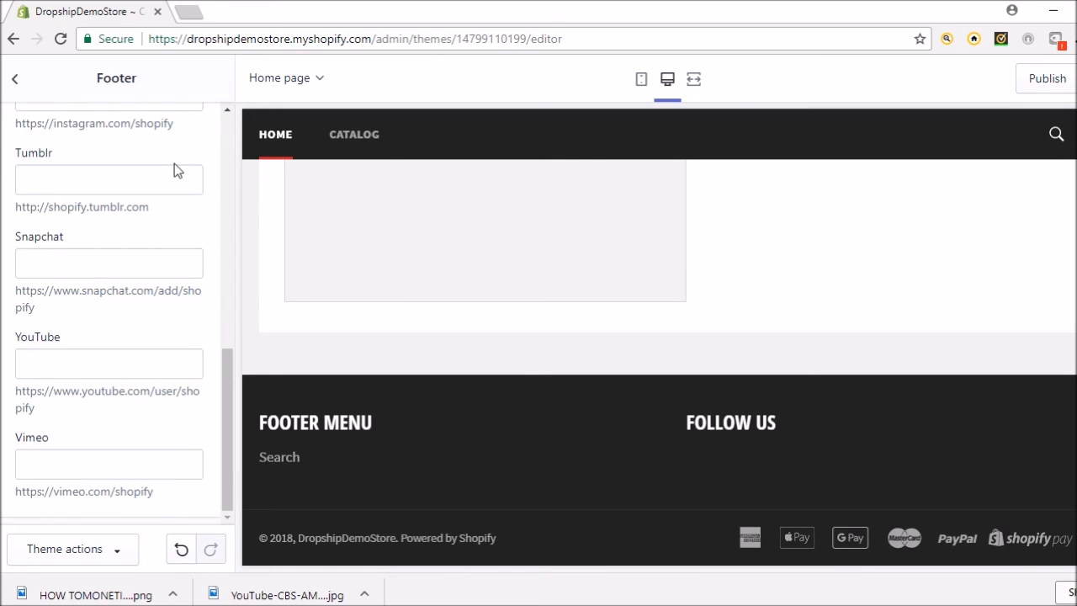
scroll(171, 483, "up", 8)
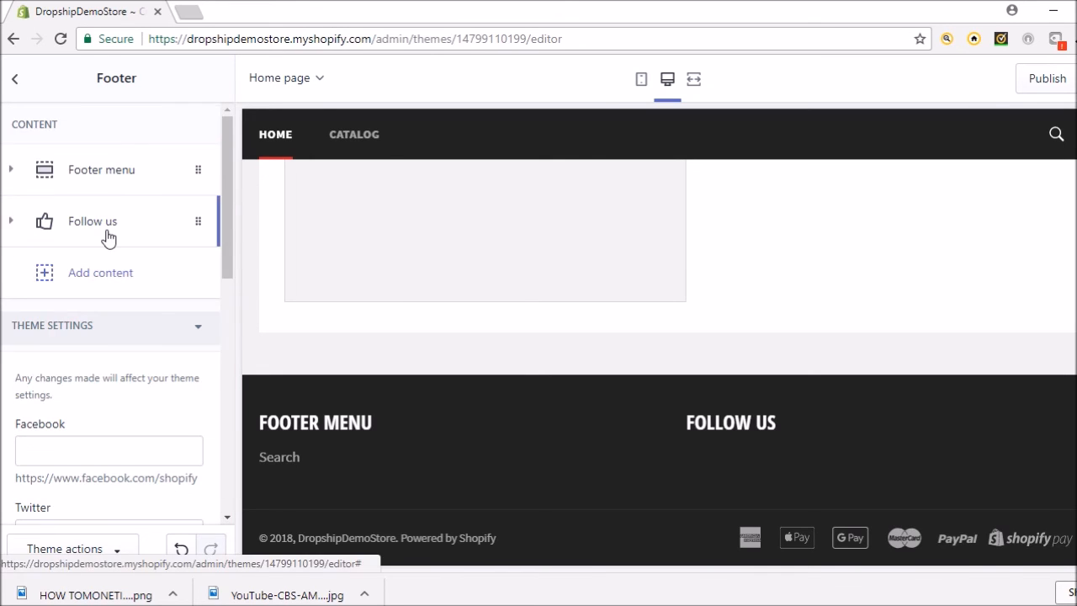
left_click(16, 78)
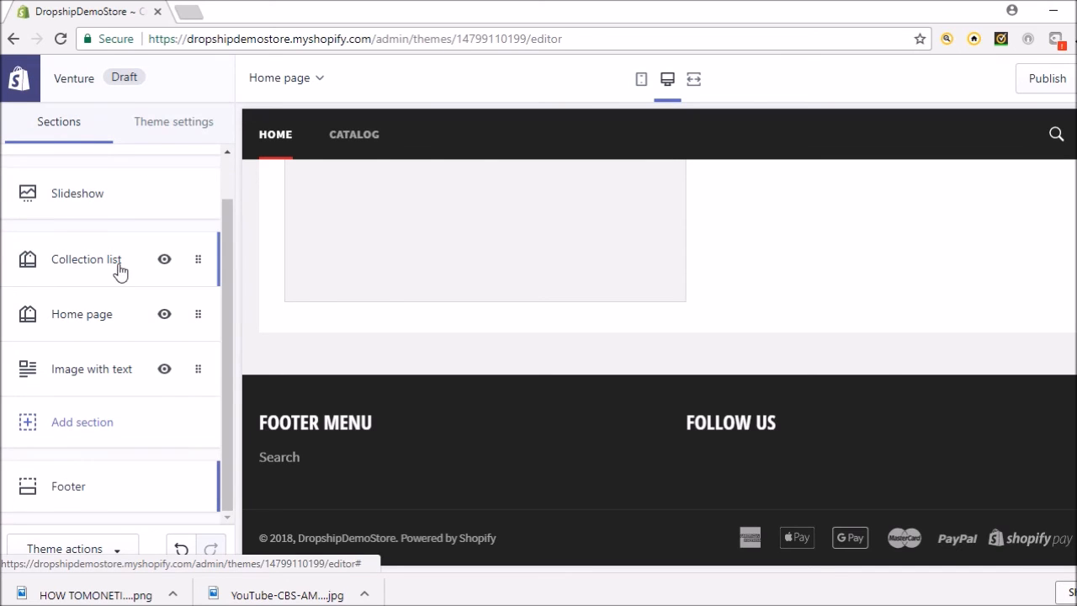
Look through the general theme settings, examining the color options and the typography entry
left_click(170, 140)
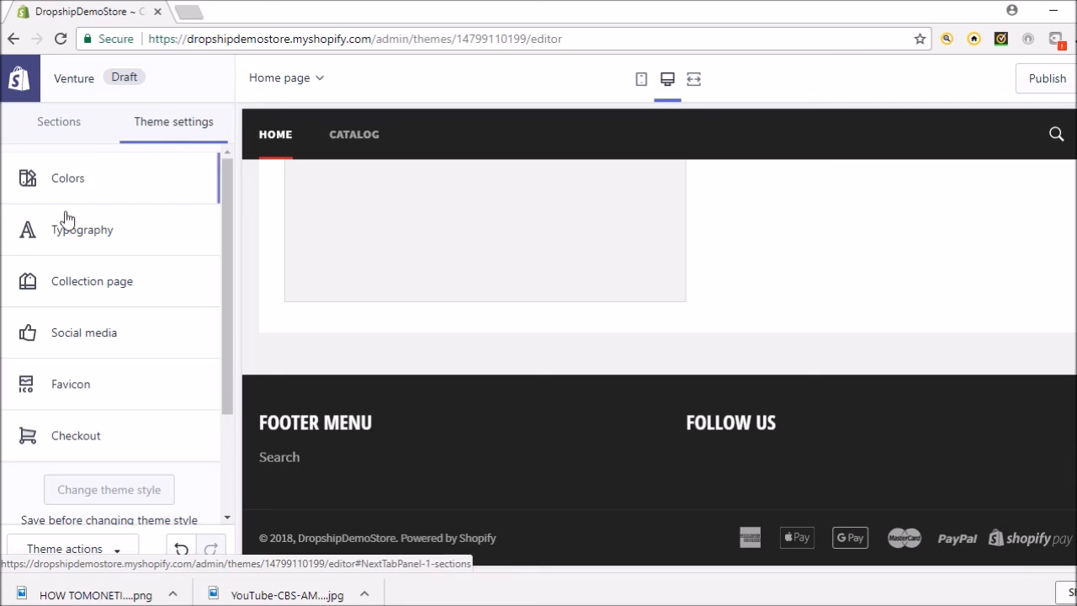
left_click(130, 187)
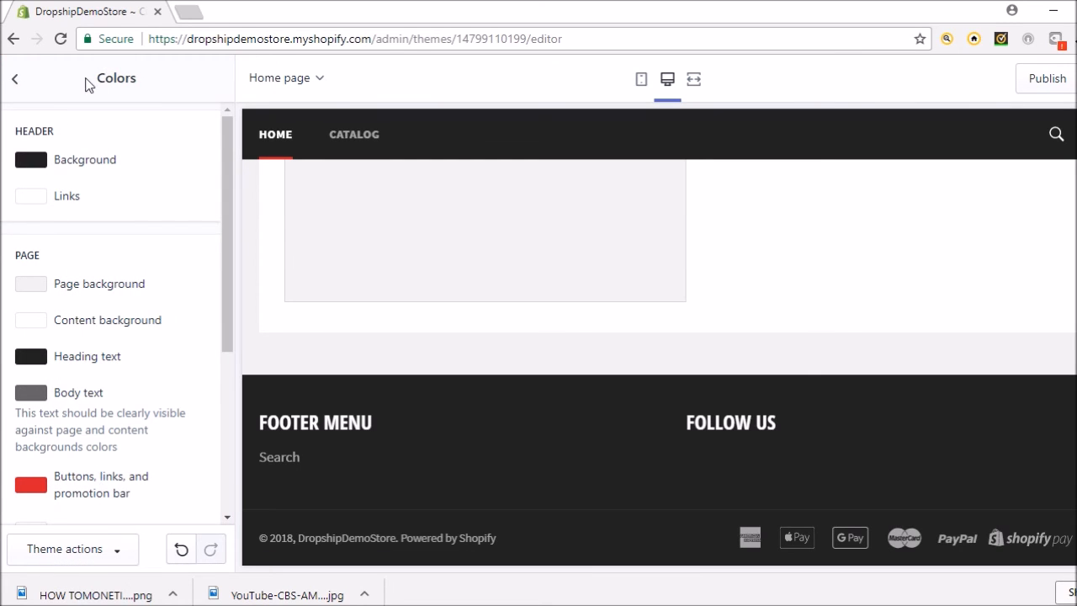
left_click(15, 79)
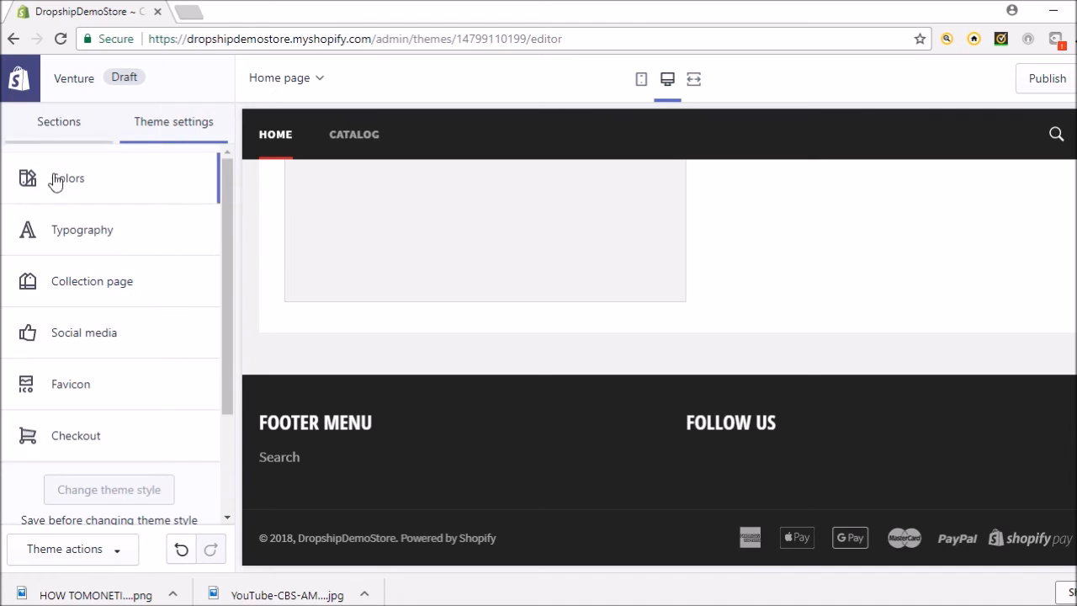
left_click(117, 242)
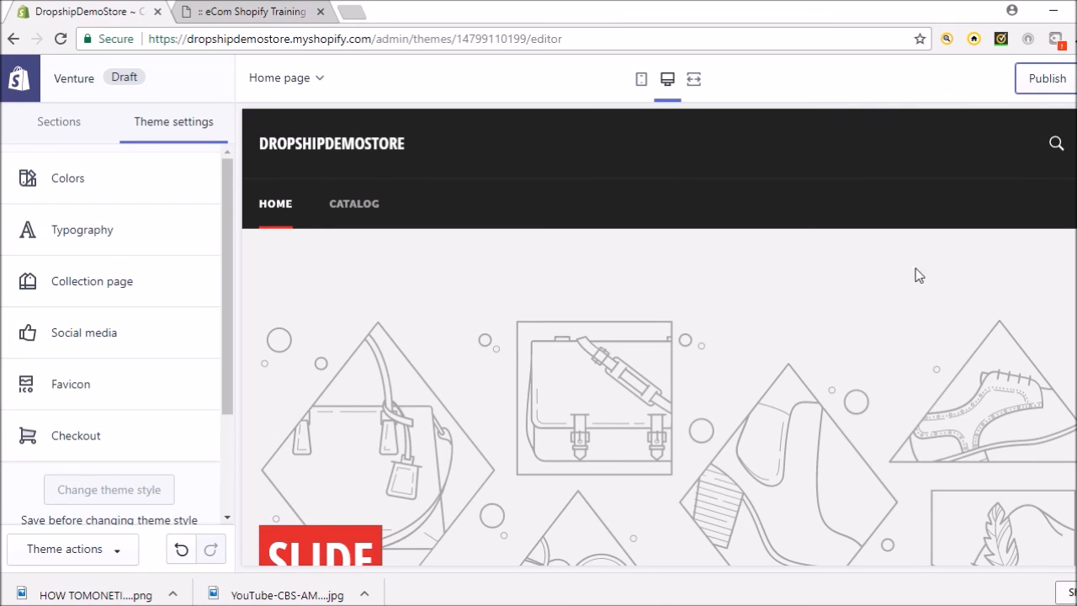
Save and publish the Venture theme, and look over the home page of the online store
left_click(1048, 81)
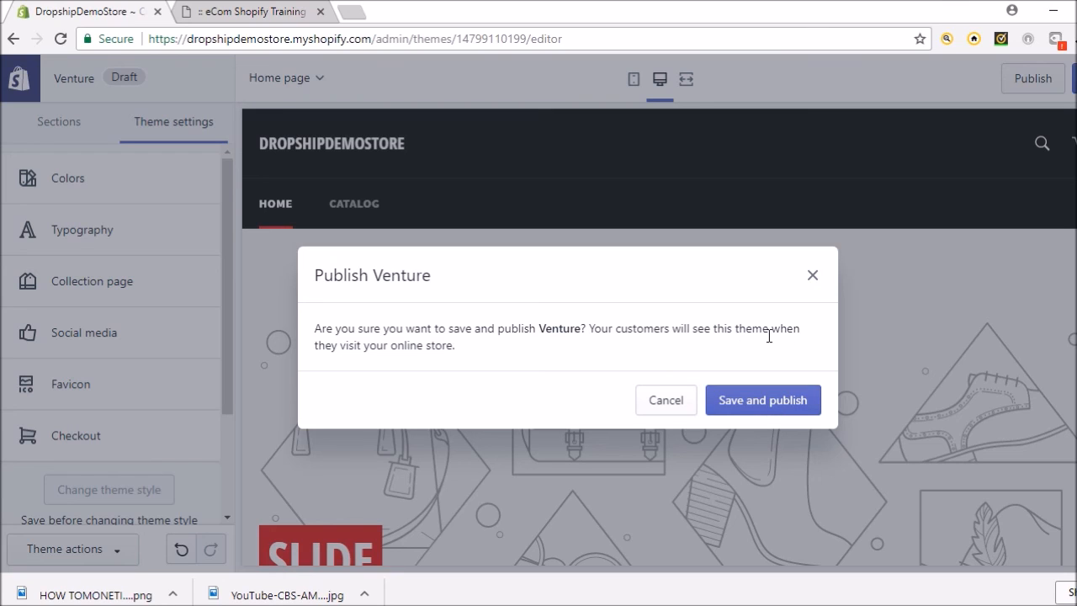
left_click(758, 404)
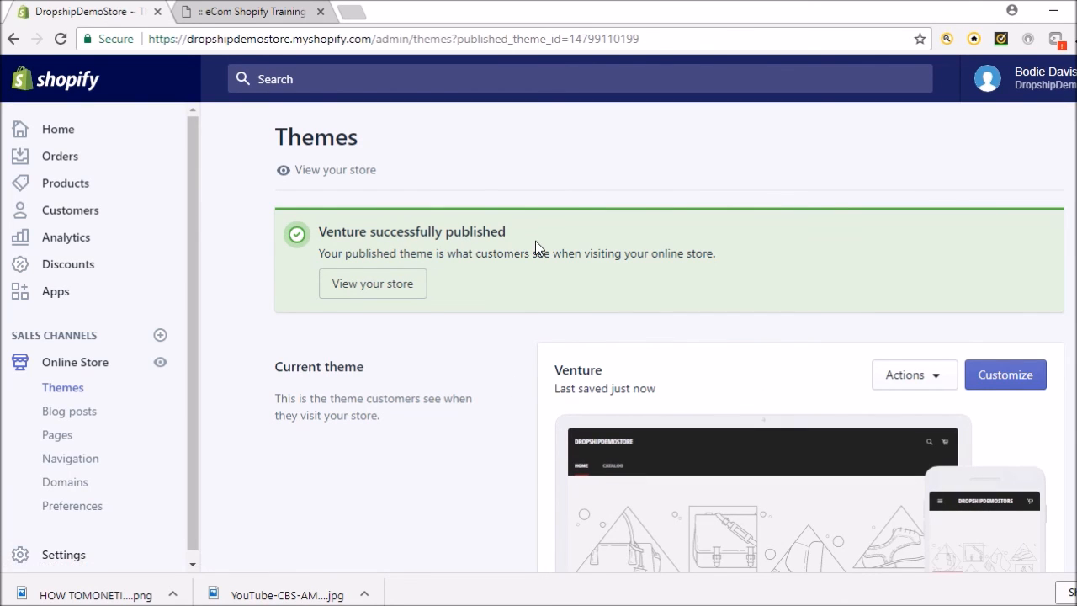
left_click(374, 286)
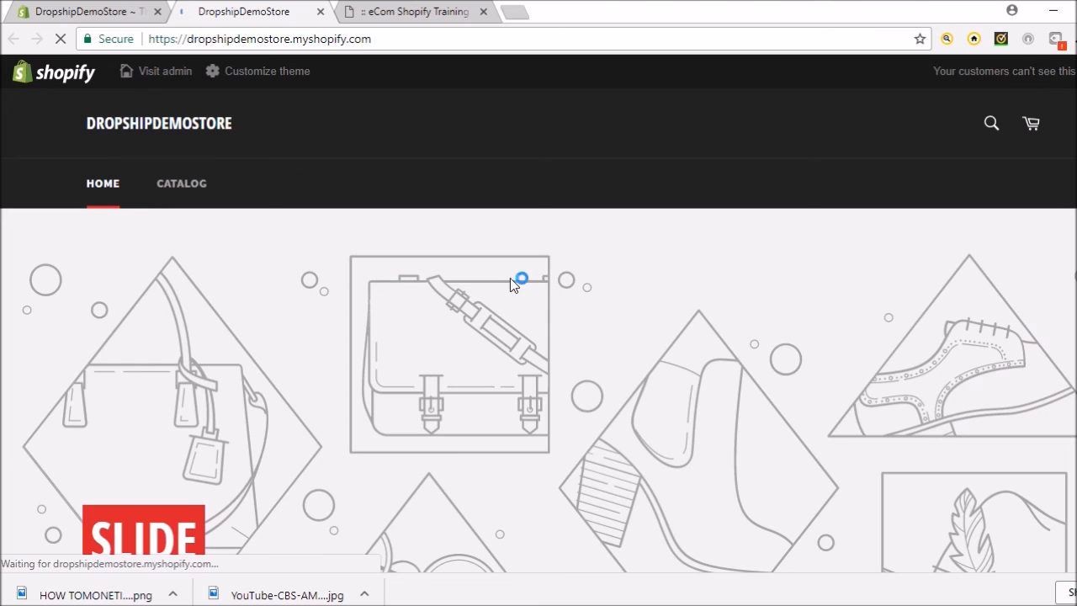
scroll(729, 333, "down", 6)
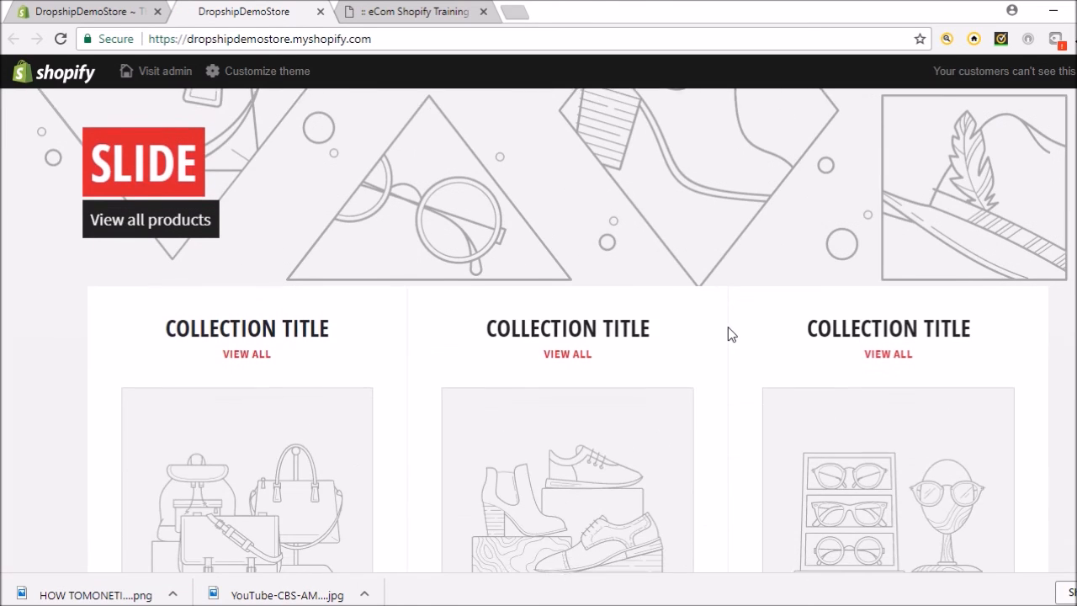
scroll(730, 334, "up", 6)
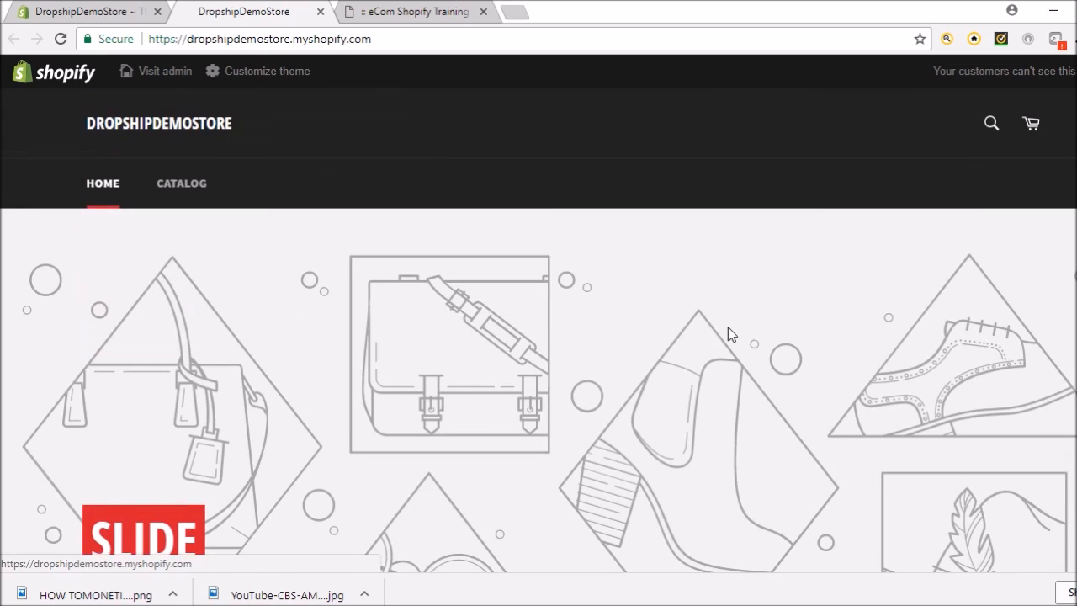